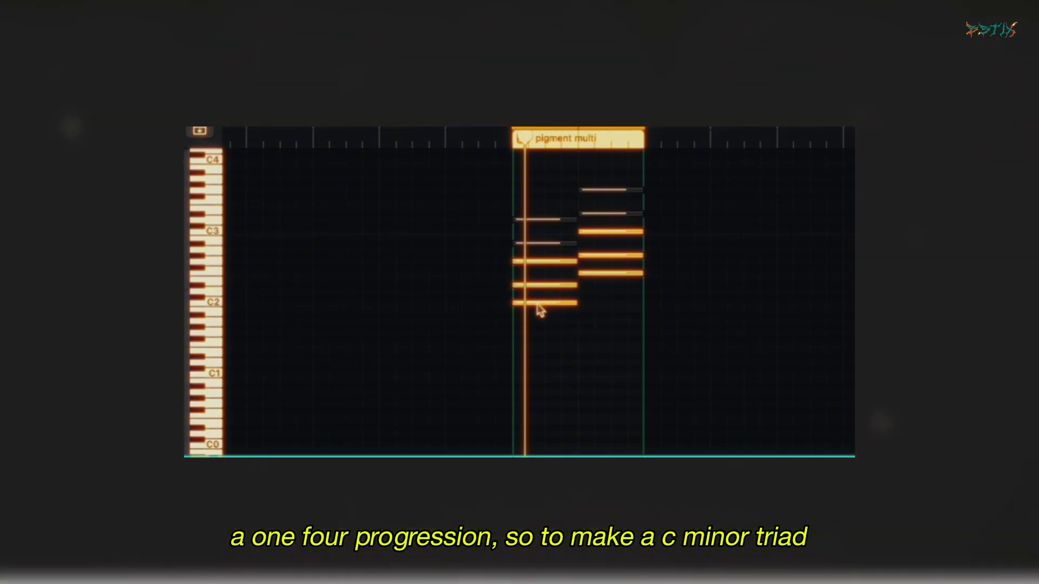
Step: Play the C minor triad, and unmute the A#2 and D3 notes above it to extend it to C minor 9
mouse_move(537, 304)
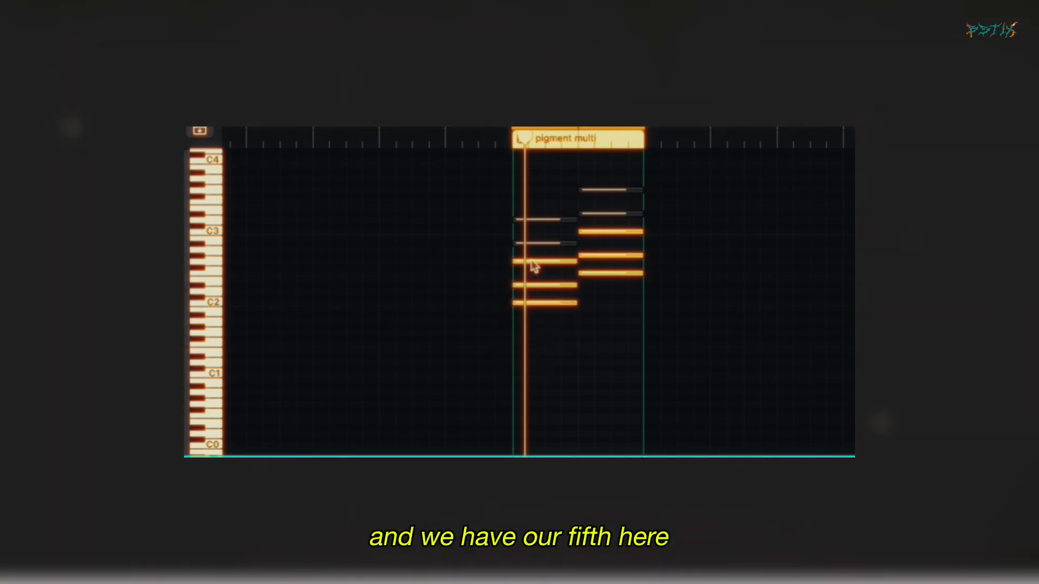
mouse_move(531, 262)
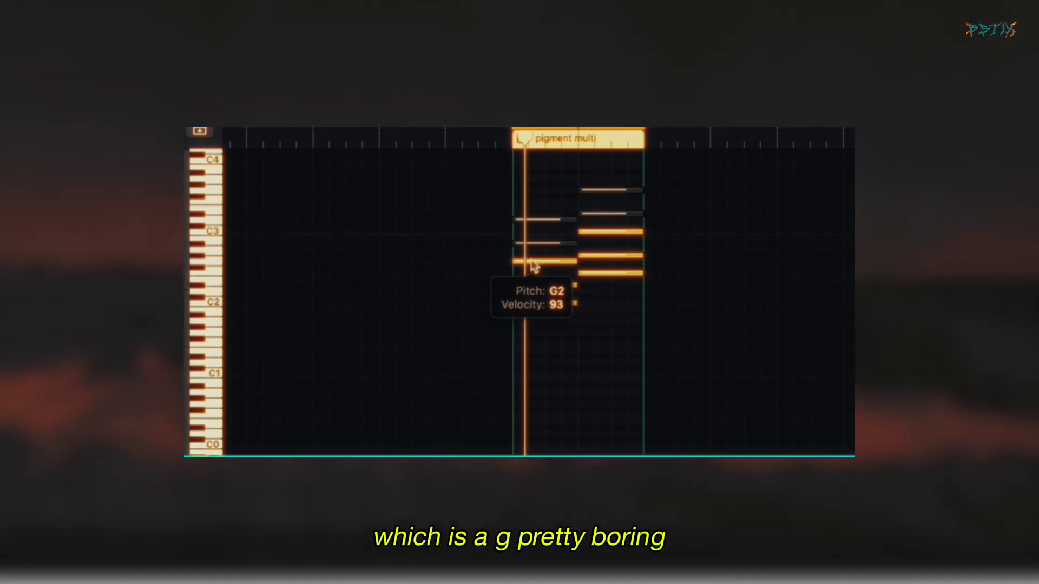
key("space")
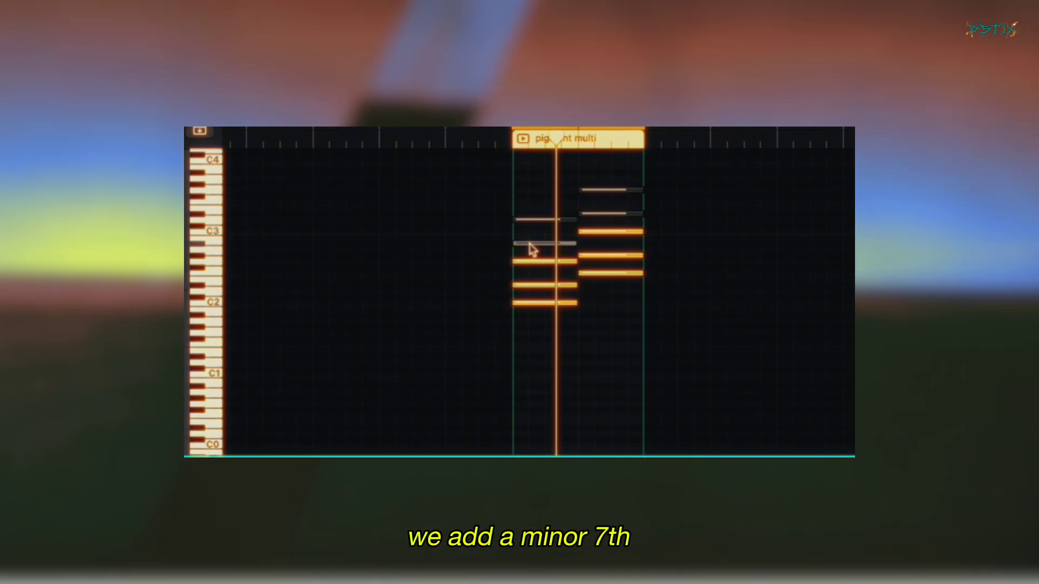
left_click(530, 244)
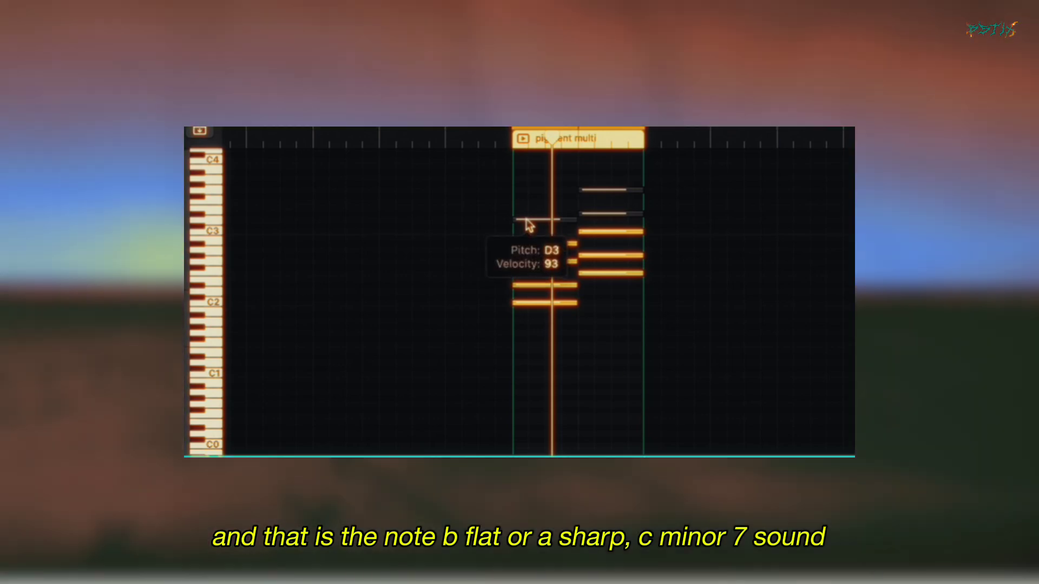
left_click(527, 221)
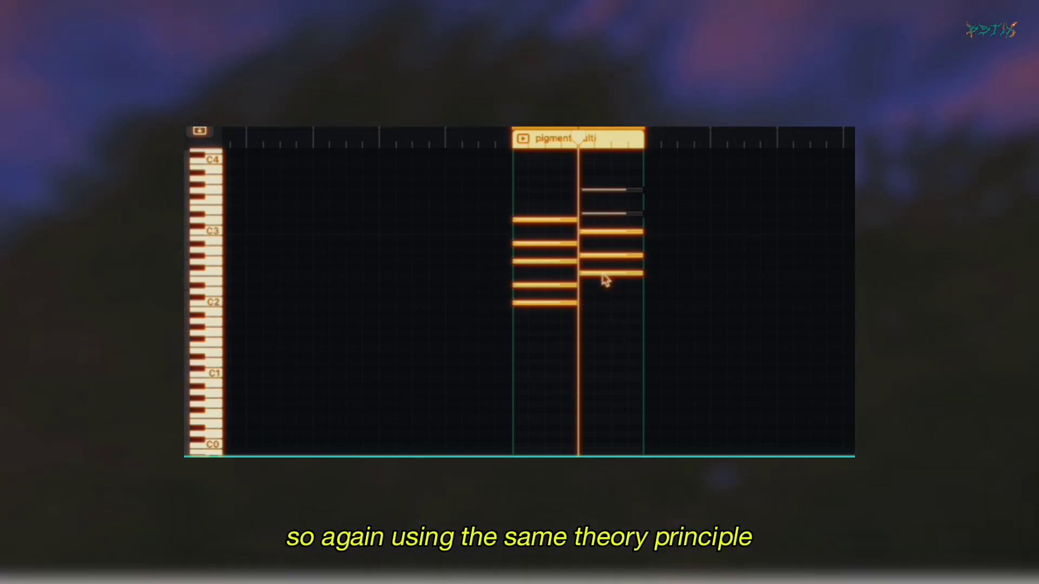
Step: Unmute the D#3 and G3 notes above the F minor triad to make F minor 9, and play both chords
mouse_move(605, 280)
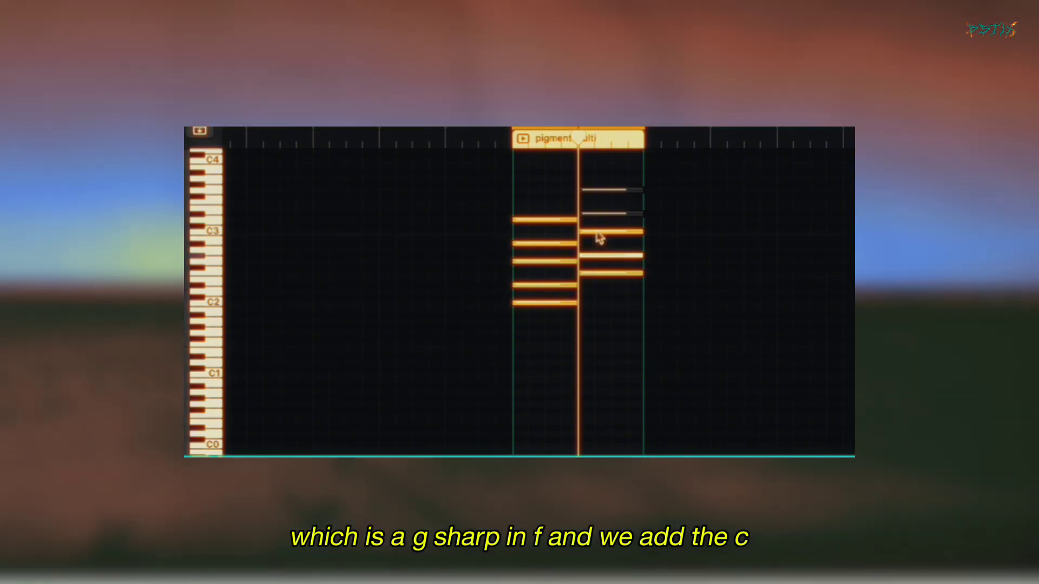
left_click(599, 235)
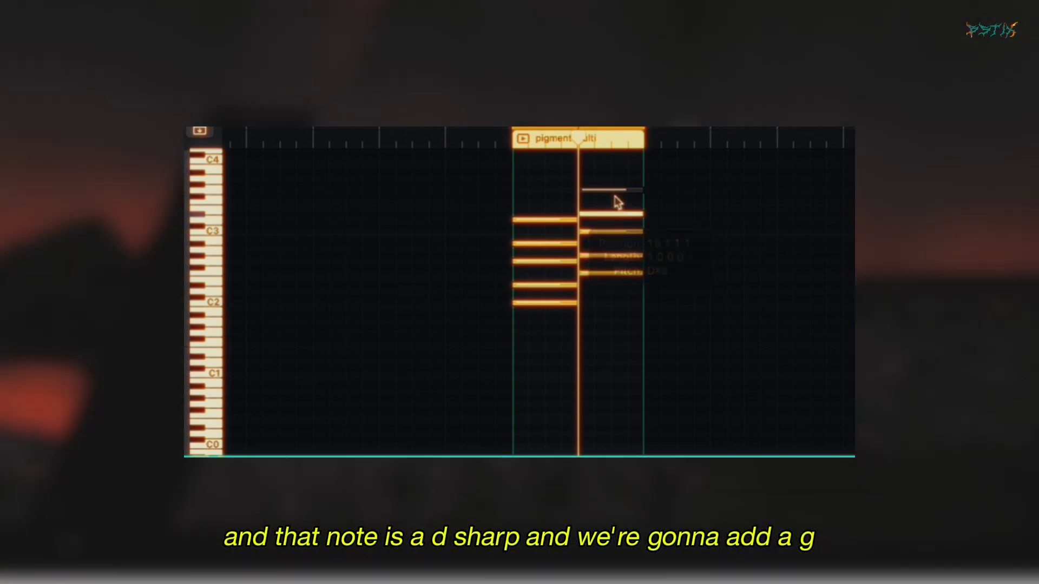
left_click(607, 190)
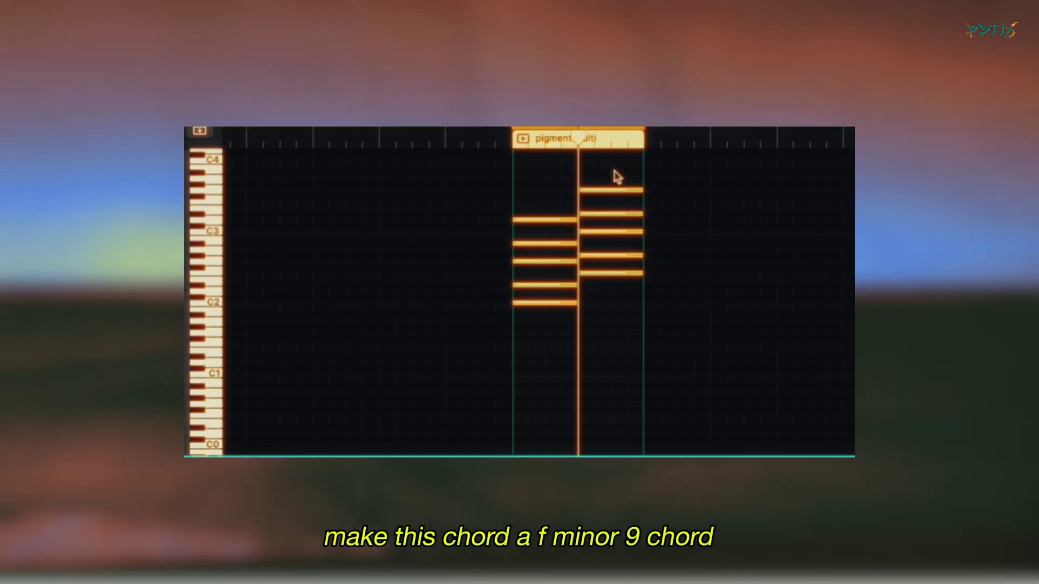
key("space")
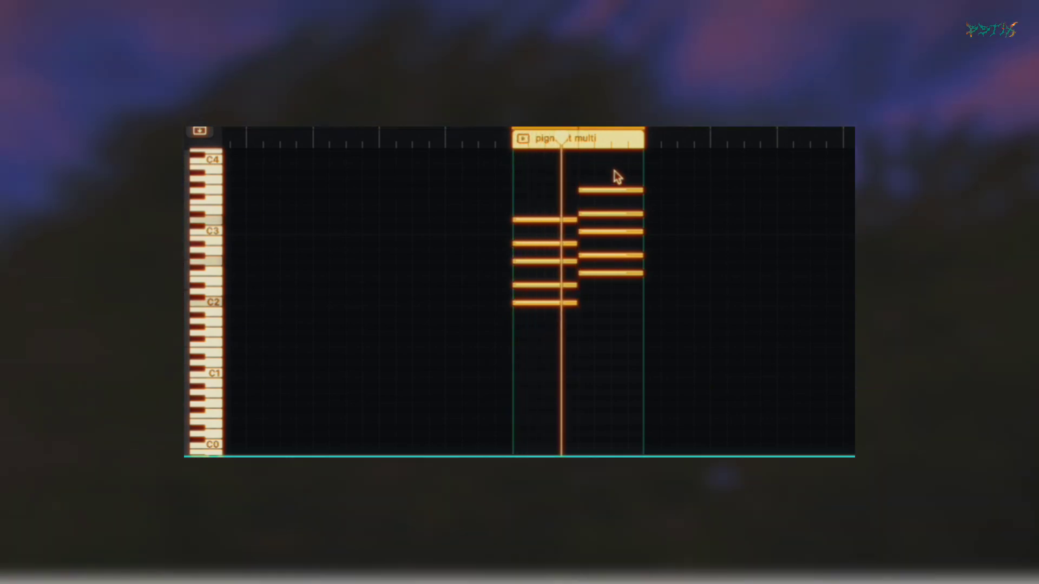
key("space")
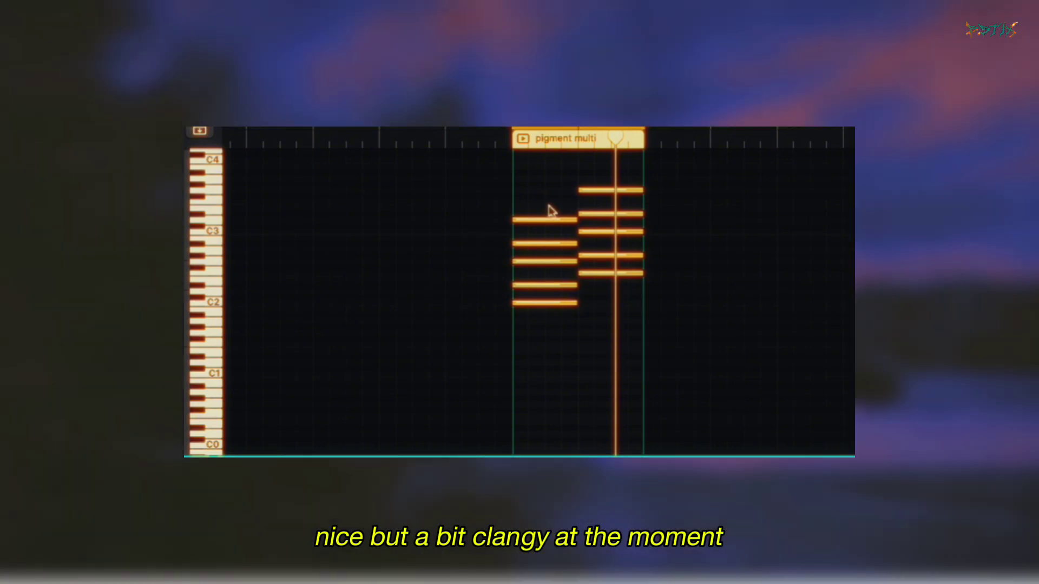
Step: Lower the first chord's D3 and the second chord's G3 and D#3 by one octave, and play the revoiced progression
left_click(549, 221)
key("alt+shift+Down")
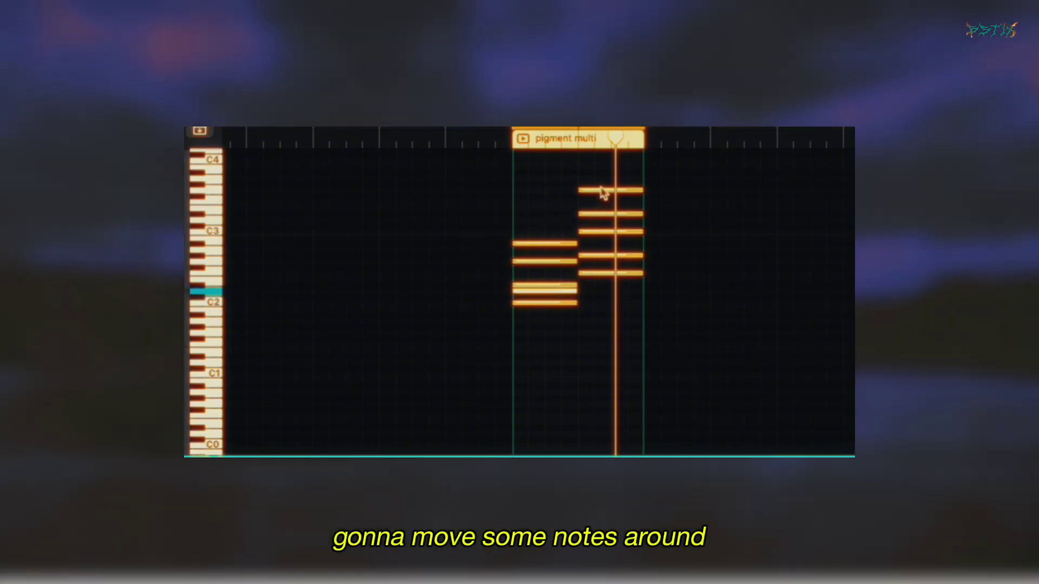
left_click(601, 189)
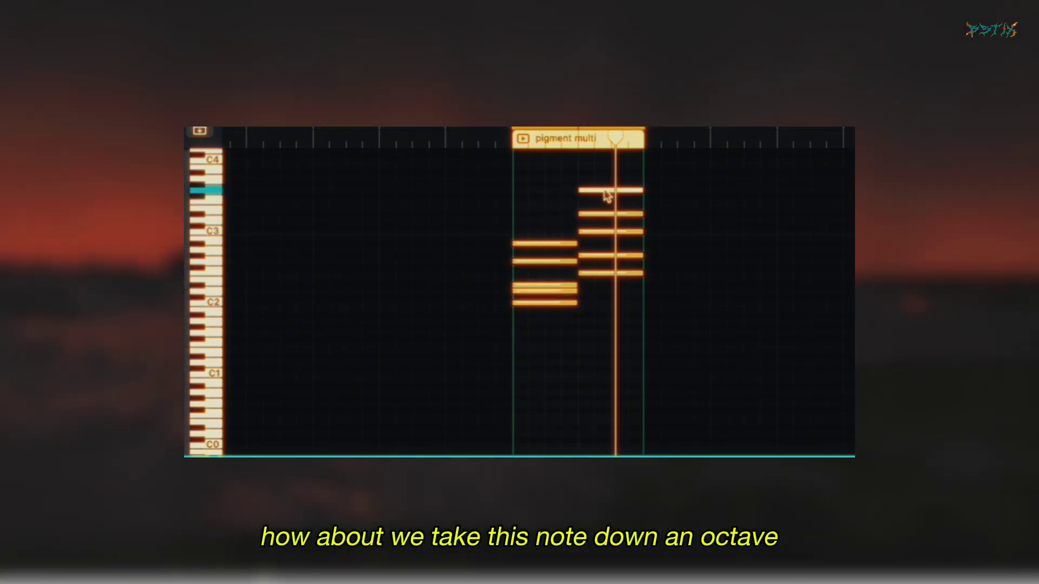
key("alt+shift+Down")
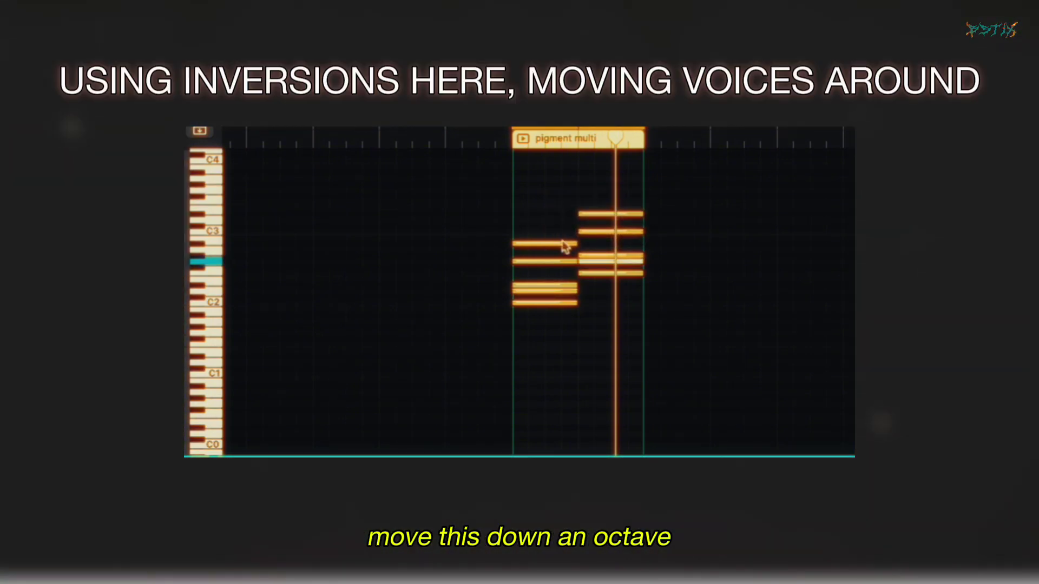
left_click(607, 219)
key("alt+shift+Down")
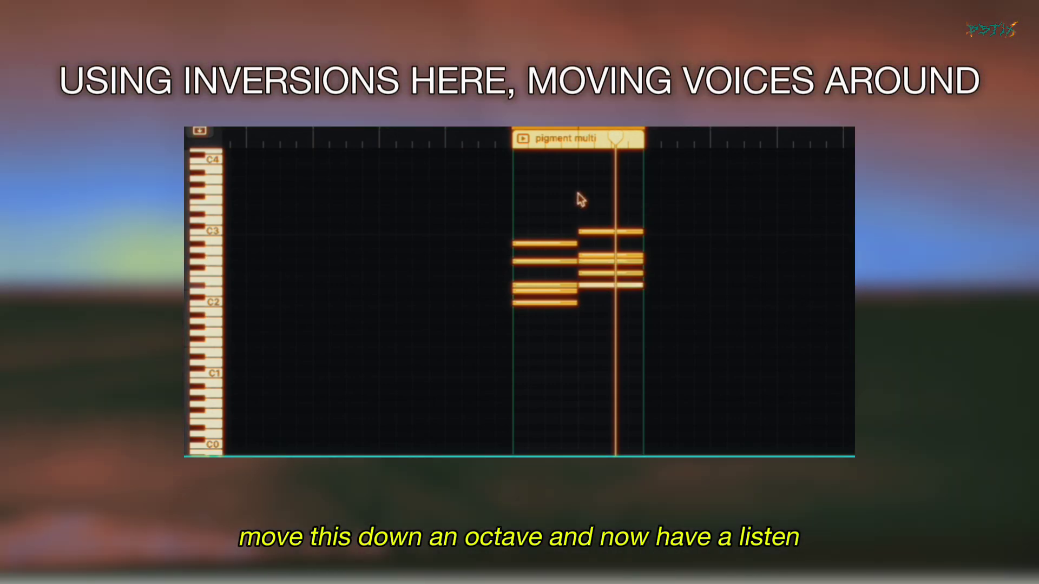
key("space")
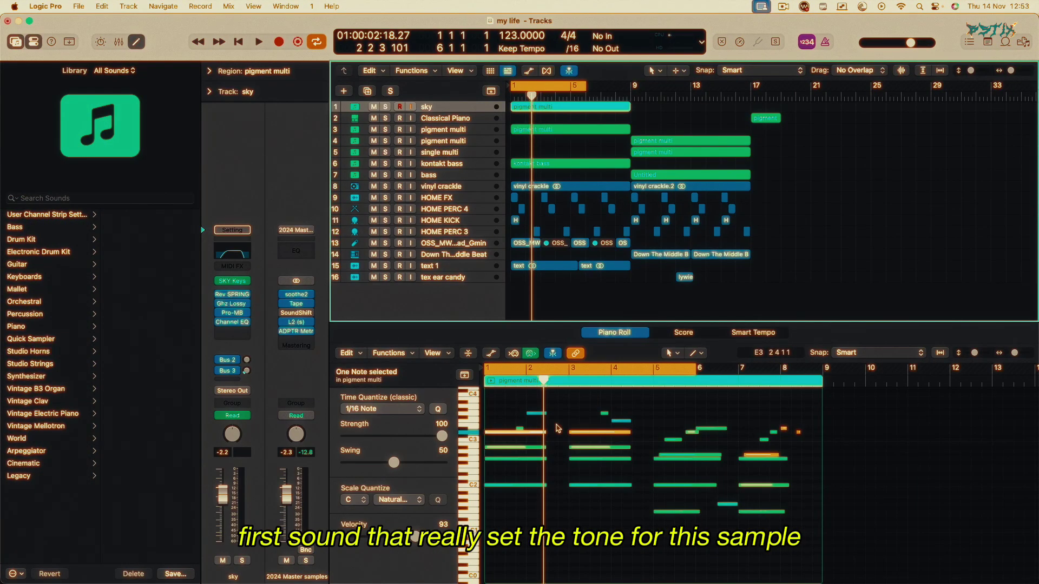
Step: View the SKY Keys instrument with the Beautiful Rhodes preset on the sky track, and close its window
left_click(233, 281)
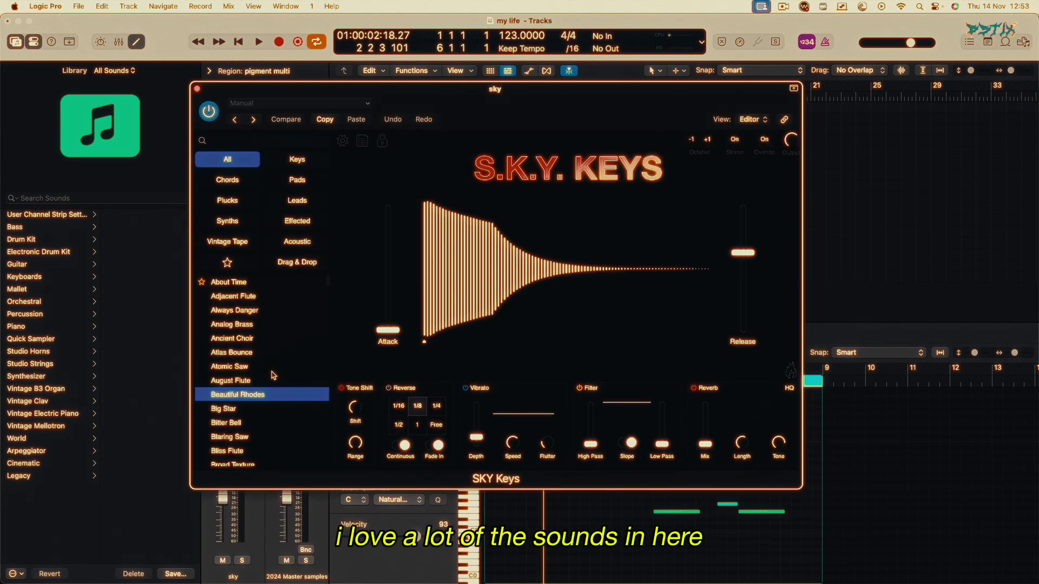
left_click(197, 88)
left_click(546, 528)
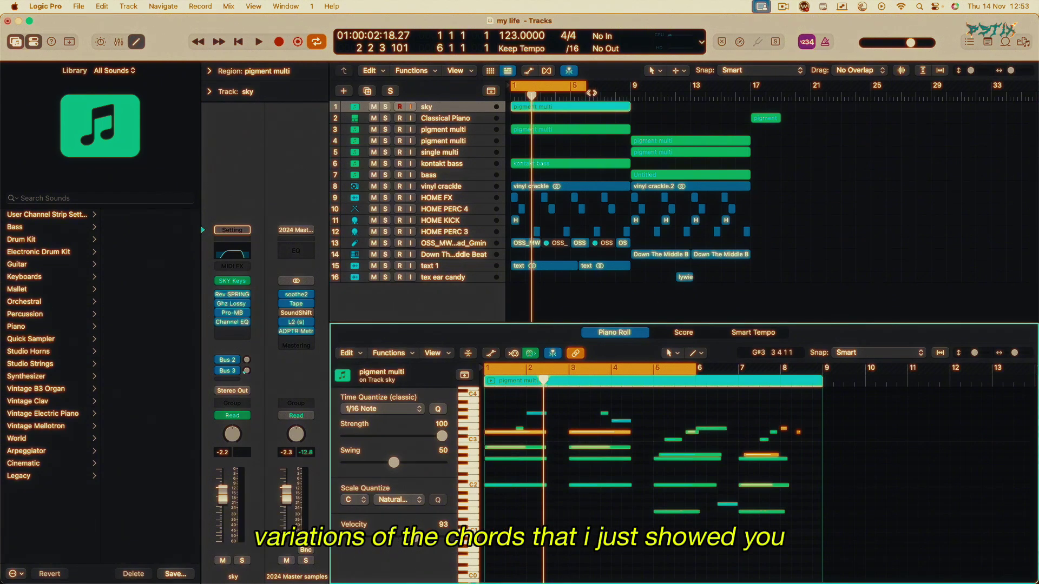
Step: Shorten the cycle range to bars 1 to 5 and play the soloed sky track
left_click_drag(586, 85, 572, 88)
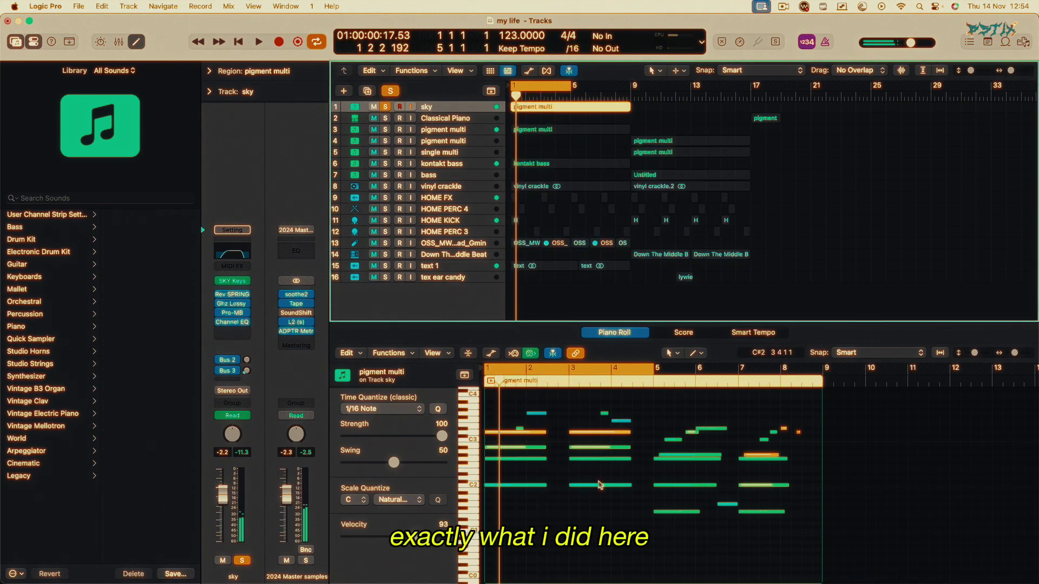
left_click(578, 513)
key("space")
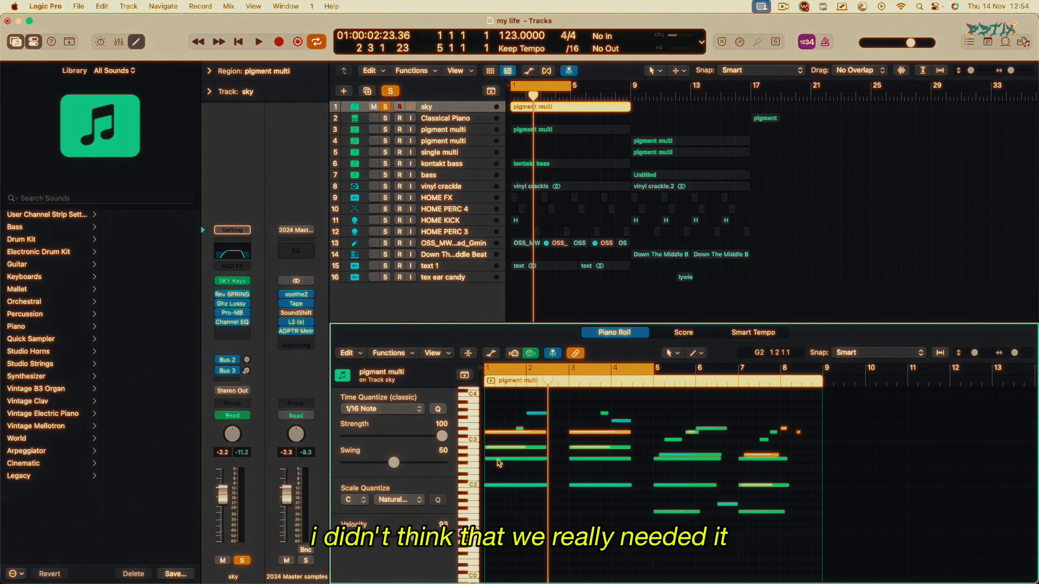
Step: Try a D#2 copy of the G2 note in the first chord, play it from the start, and delete it
left_click(507, 459)
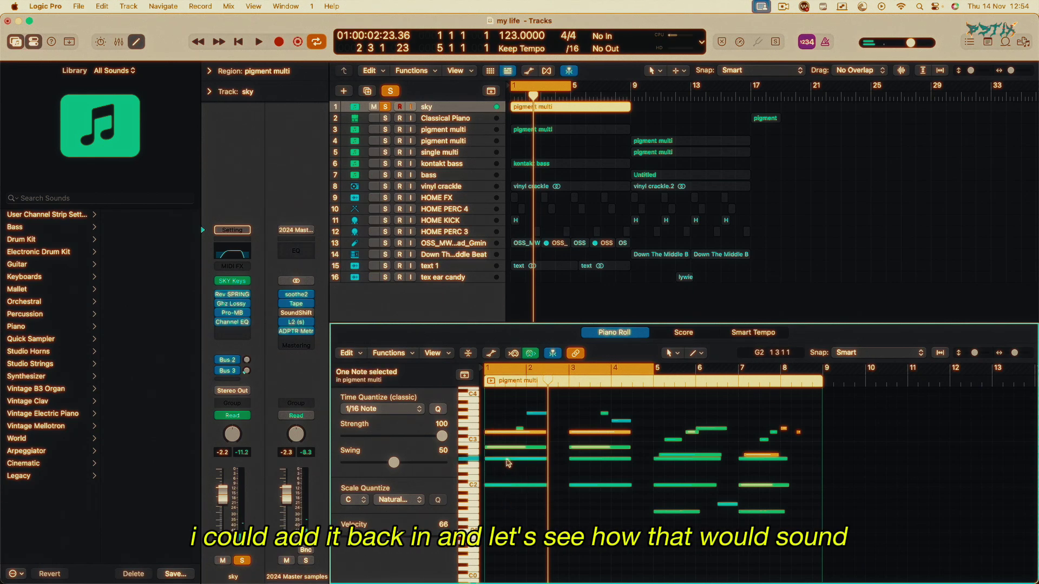
left_click(558, 477)
key("Return")
key("space")
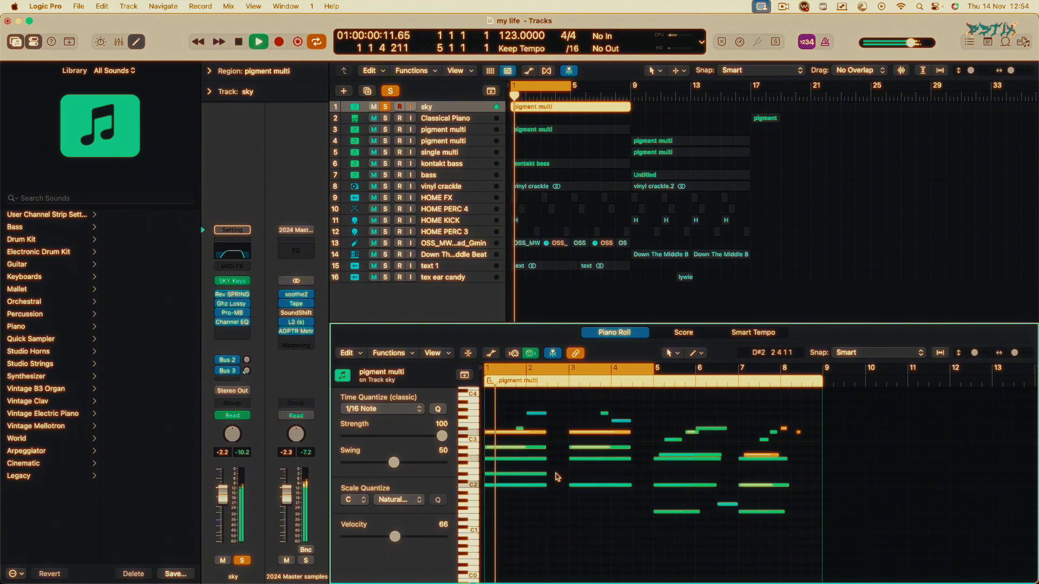
key("Delete")
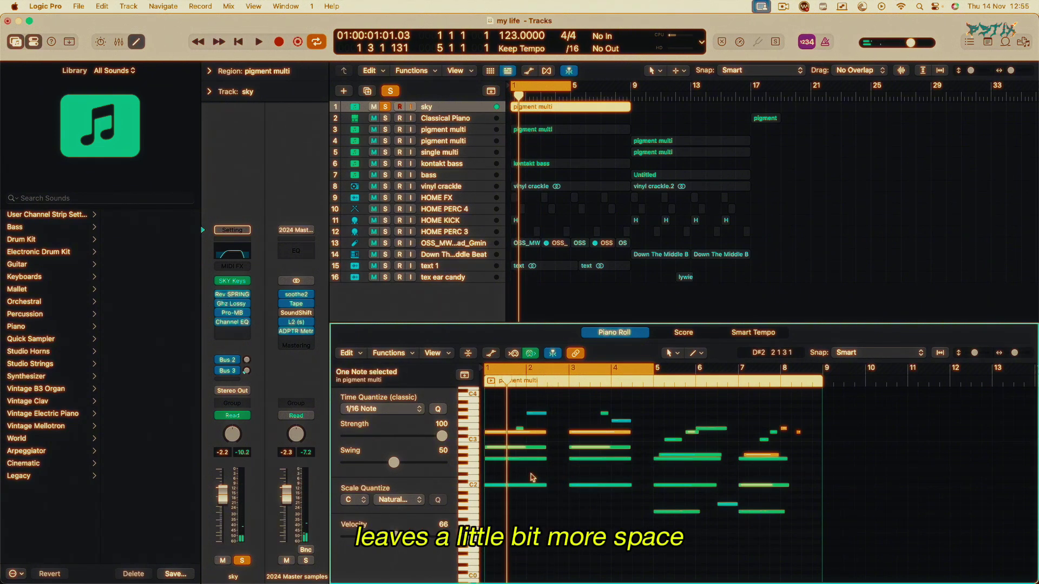
Step: Play the first chord of the sky region with its melody, and stop in bar 2
key("space")
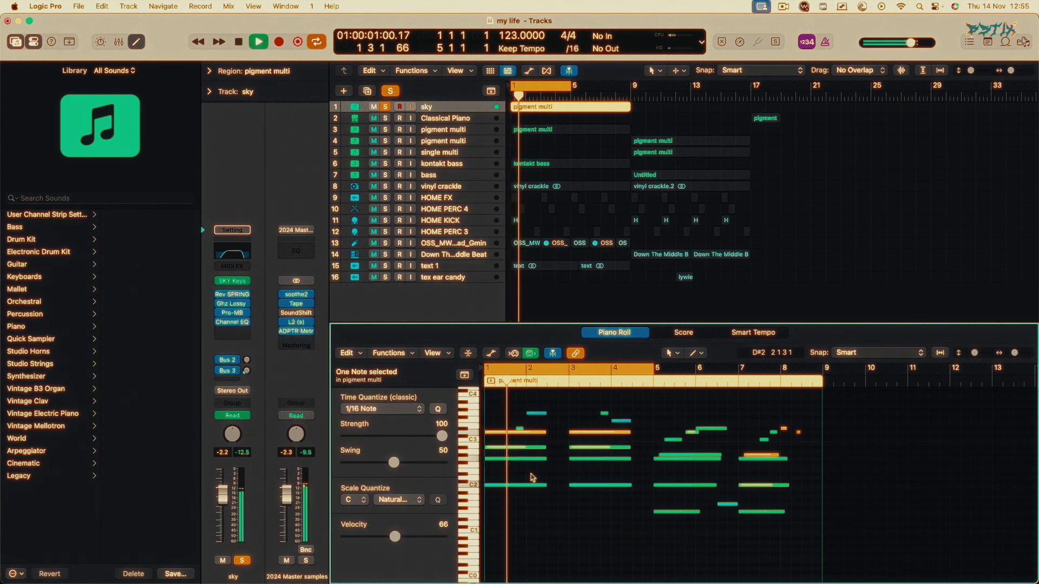
key("space")
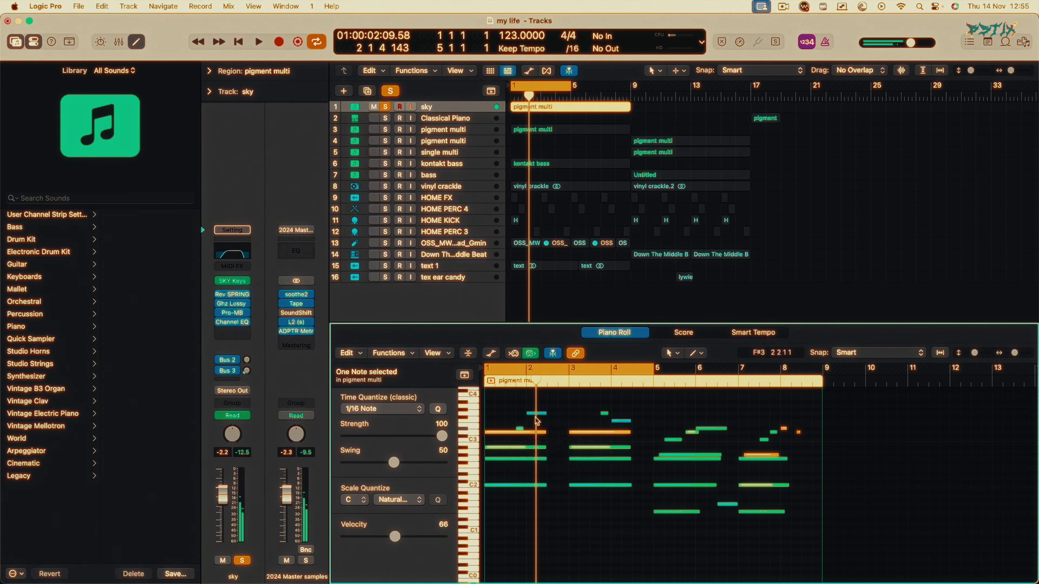
left_click(532, 403)
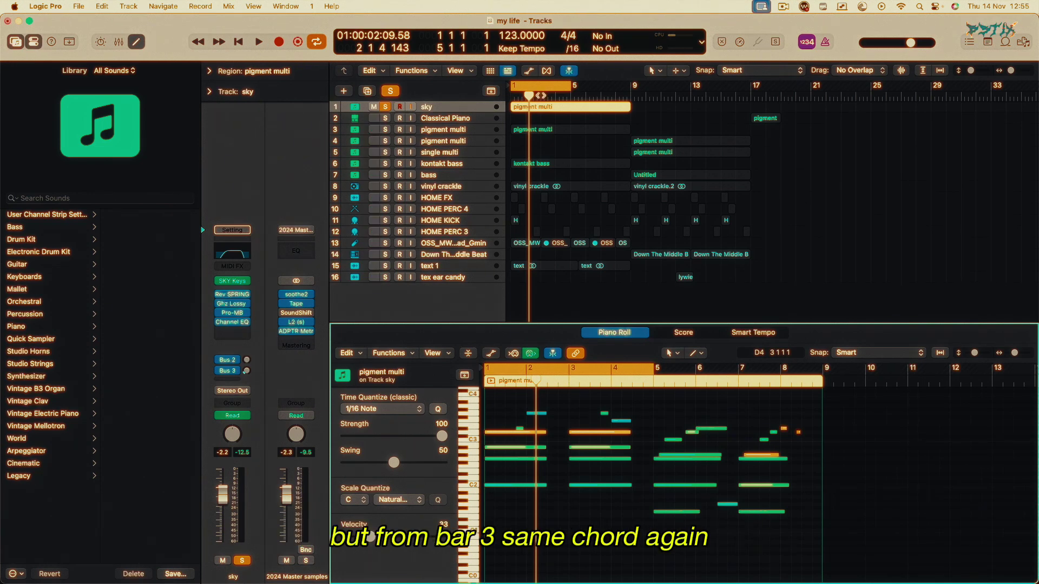
Step: Move the playhead to bar 3 and play the repeated chord with its descending melody
left_click_drag(540, 96, 544, 96)
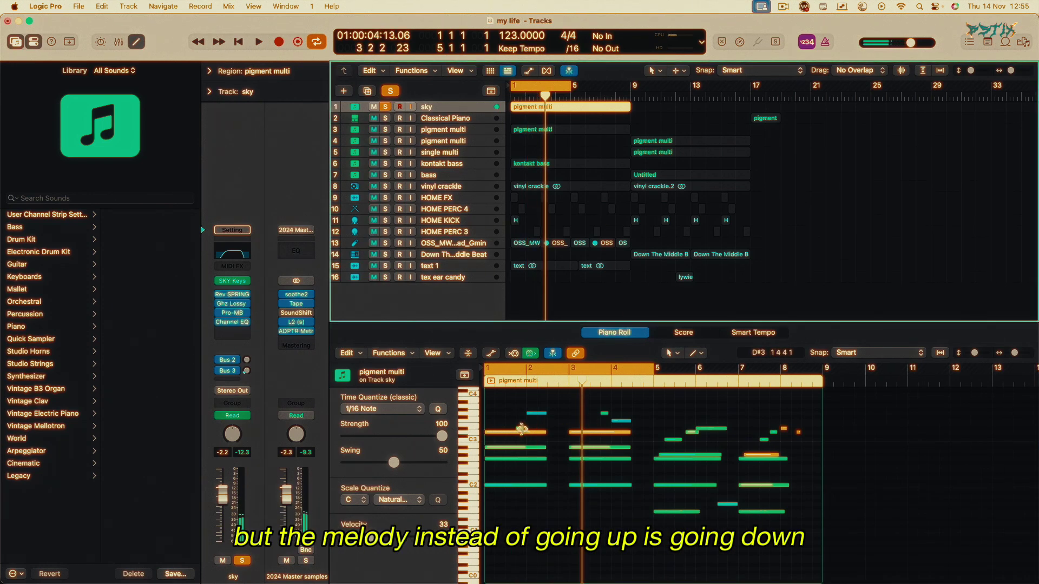
key("space")
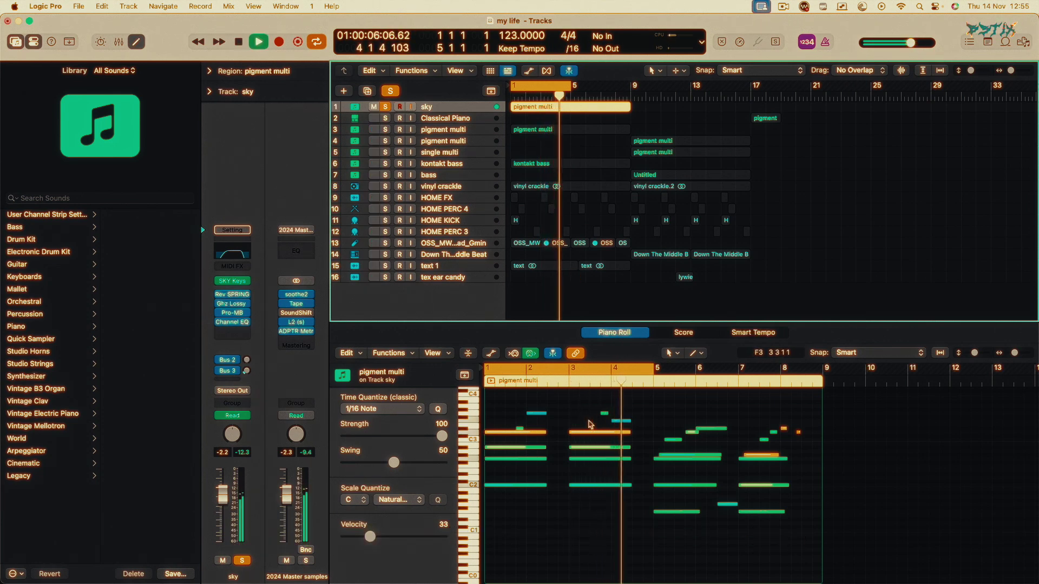
key("space")
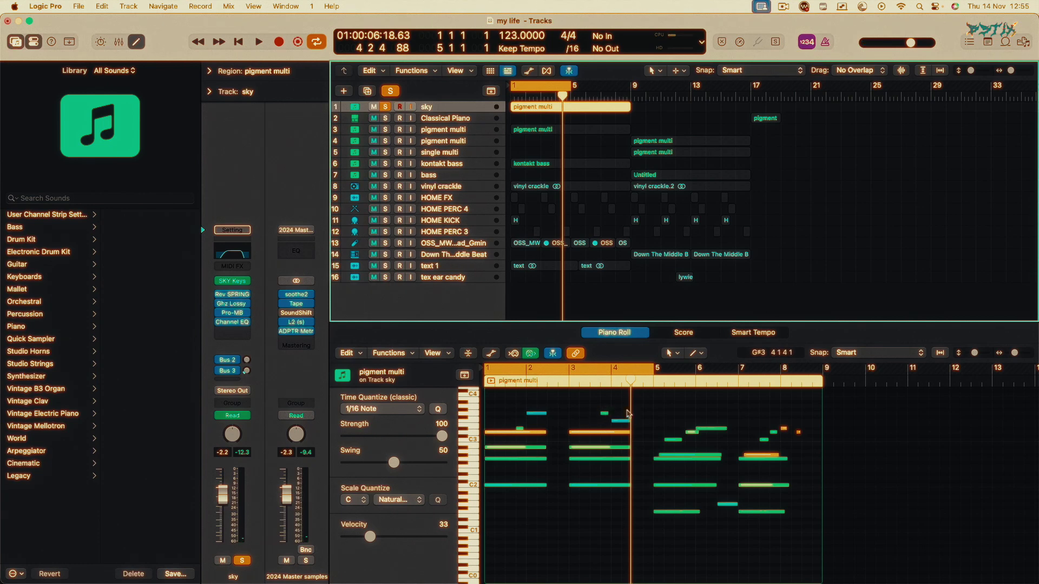
Step: Move the cycle range to bars 5 to 9 and play the second half of the sky region
left_click_drag(575, 87, 631, 97)
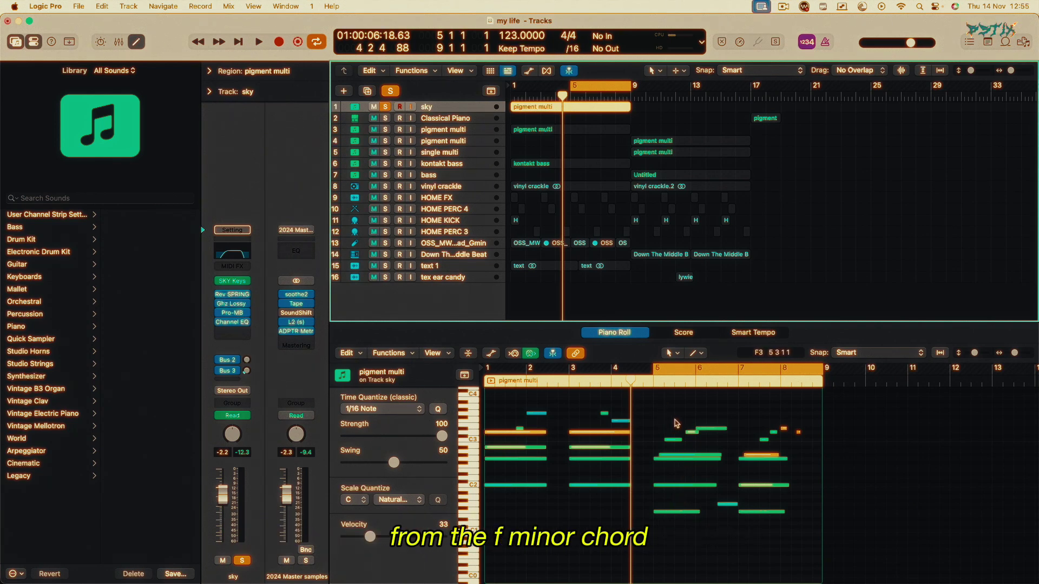
key("space")
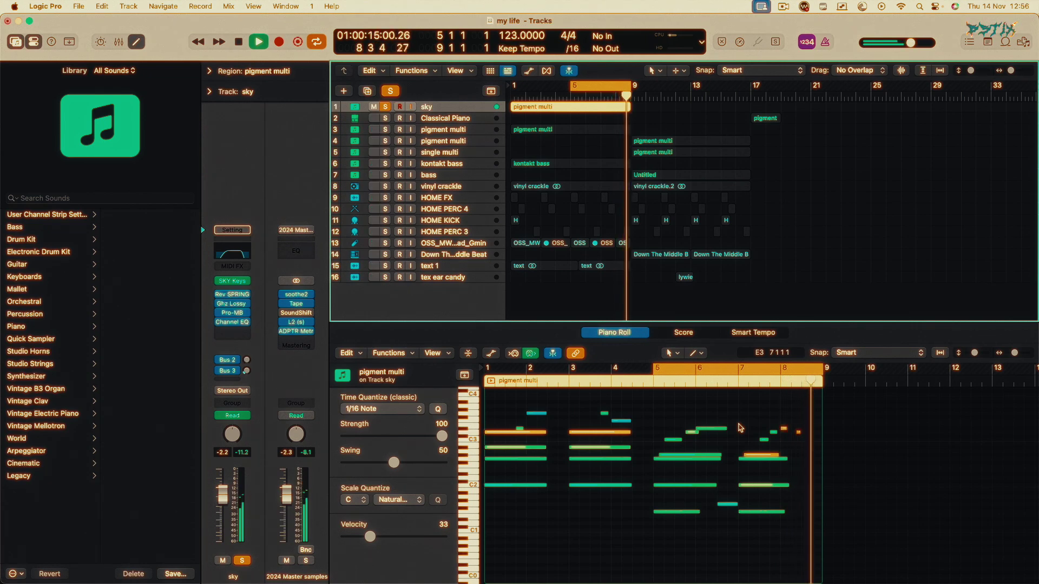
key("space")
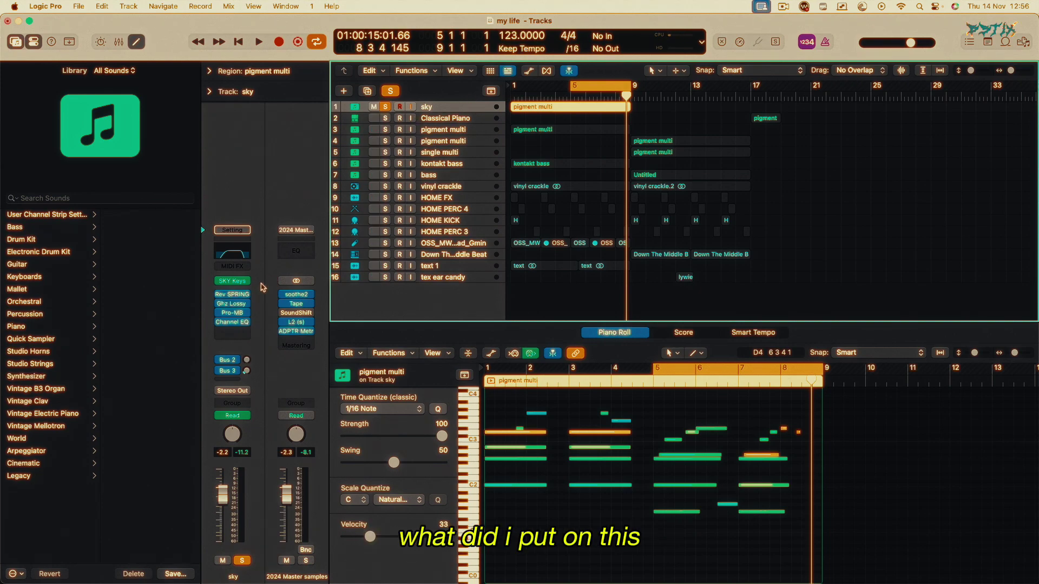
Step: Examine the Rev SPRING, Ghz Lossy 3 and Pro-MB effects on the sky track one after another
left_click(238, 295)
left_click(330, 156)
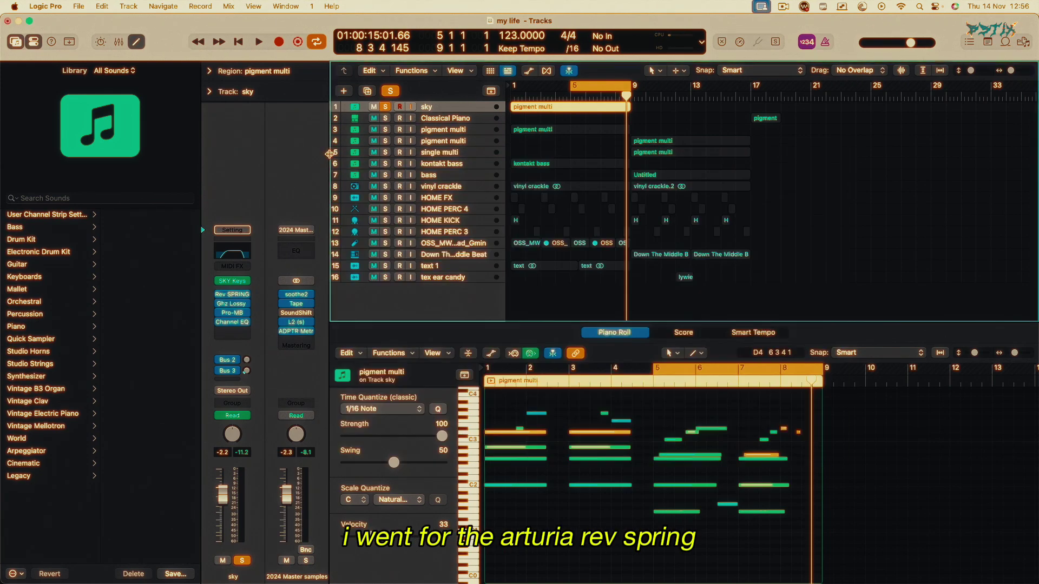
left_click(231, 303)
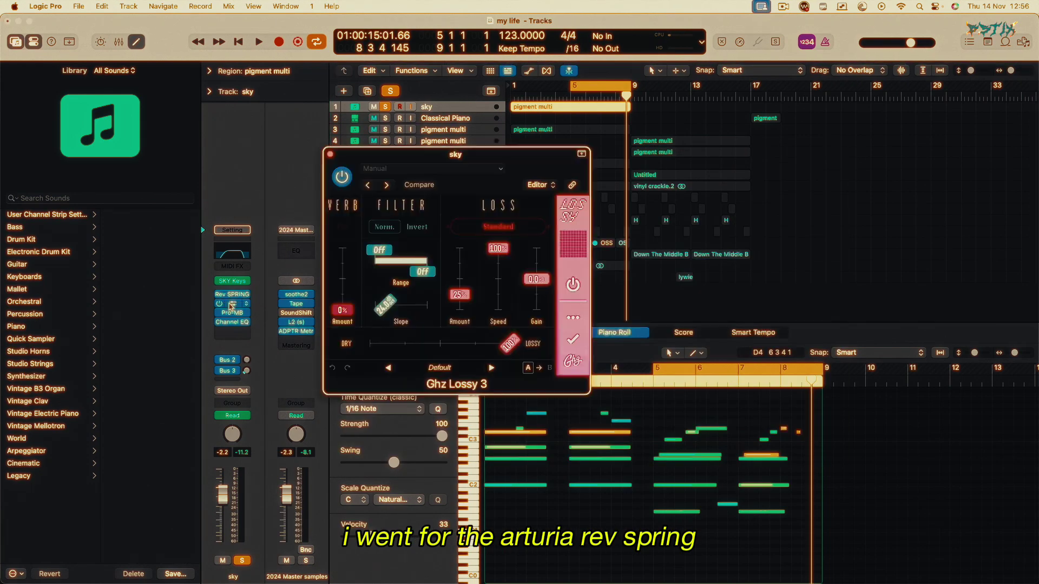
left_click(331, 155)
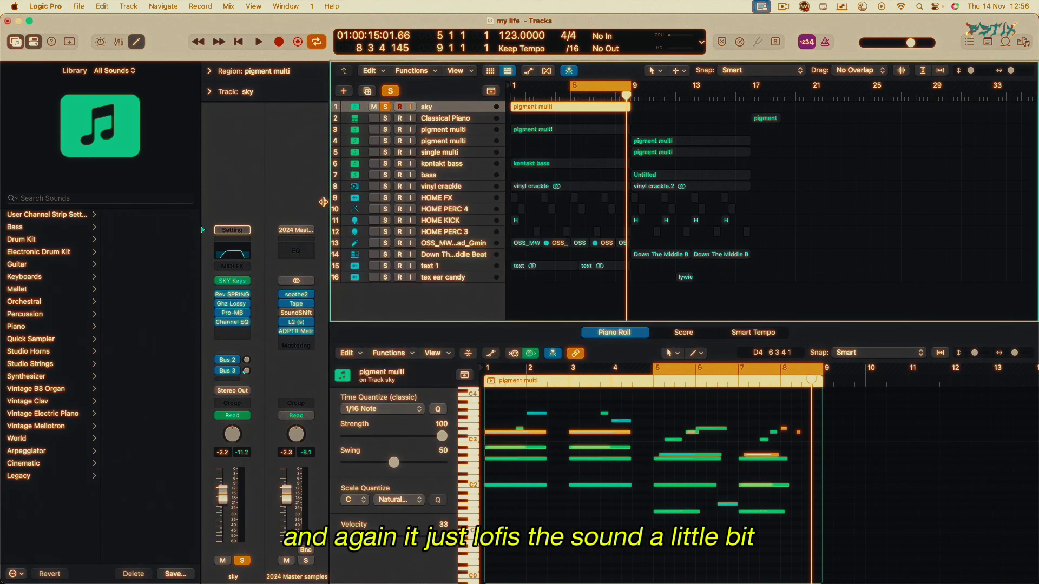
left_click(234, 314)
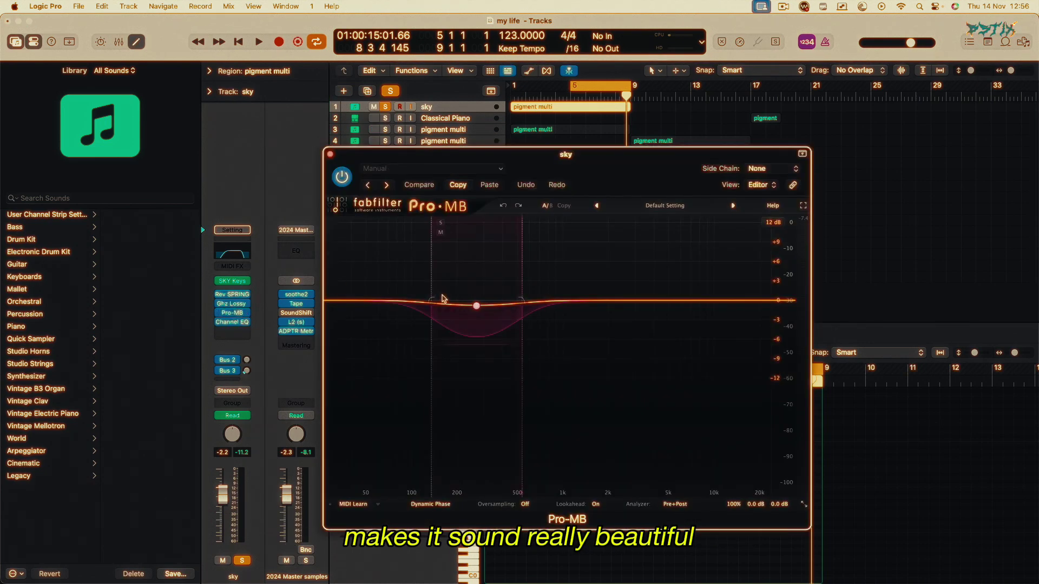
Step: Play the sky track to watch how Pro-MB's Band 1 at 268.87 Hz compresses the sound, and close the plug-in
mouse_move(477, 307)
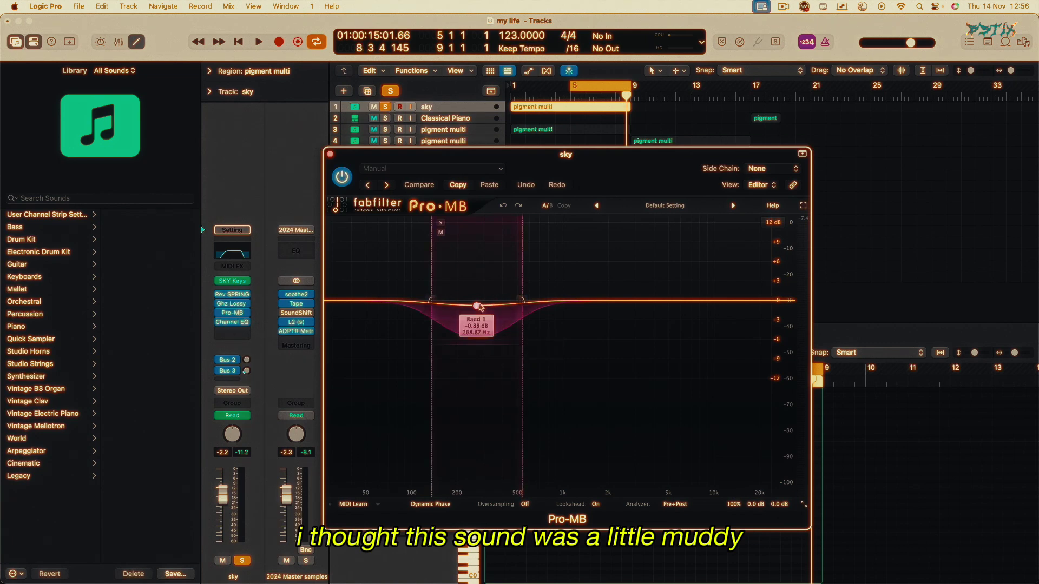
key("space")
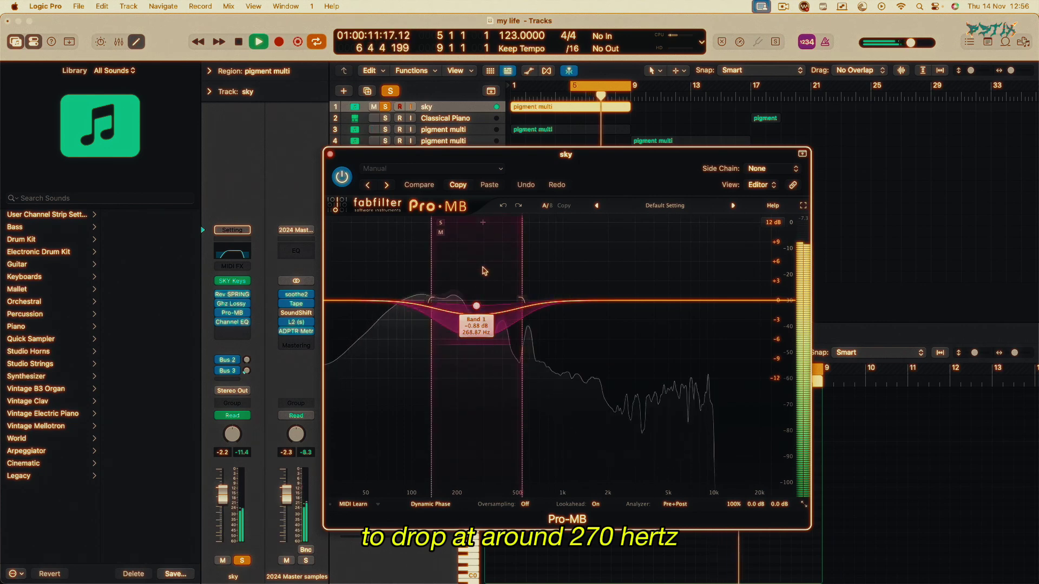
key("space")
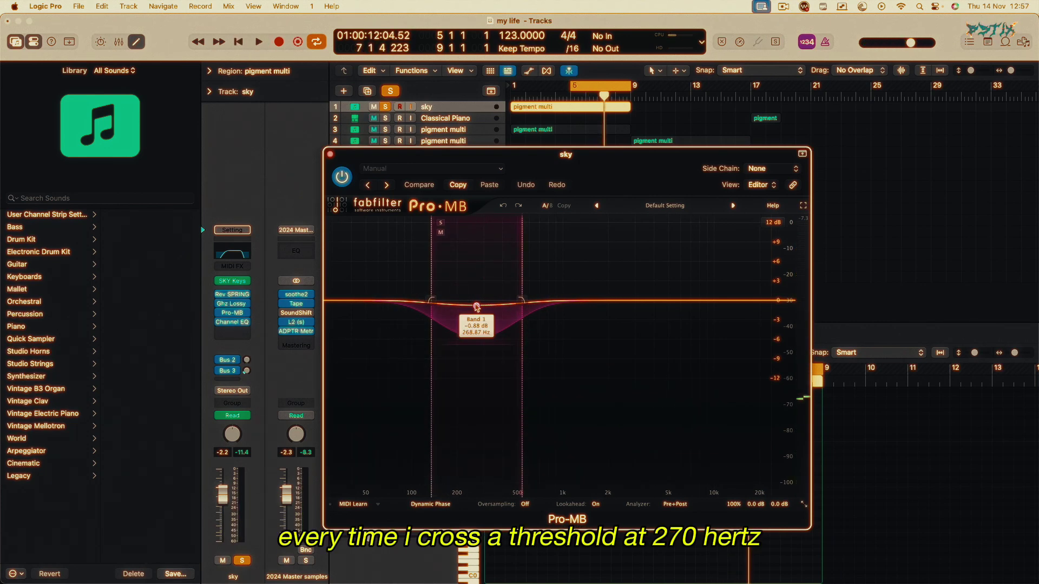
left_click(329, 154)
Step: Examine the Channel EQ curve on the sky track and close the plug-in
mouse_move(228, 325)
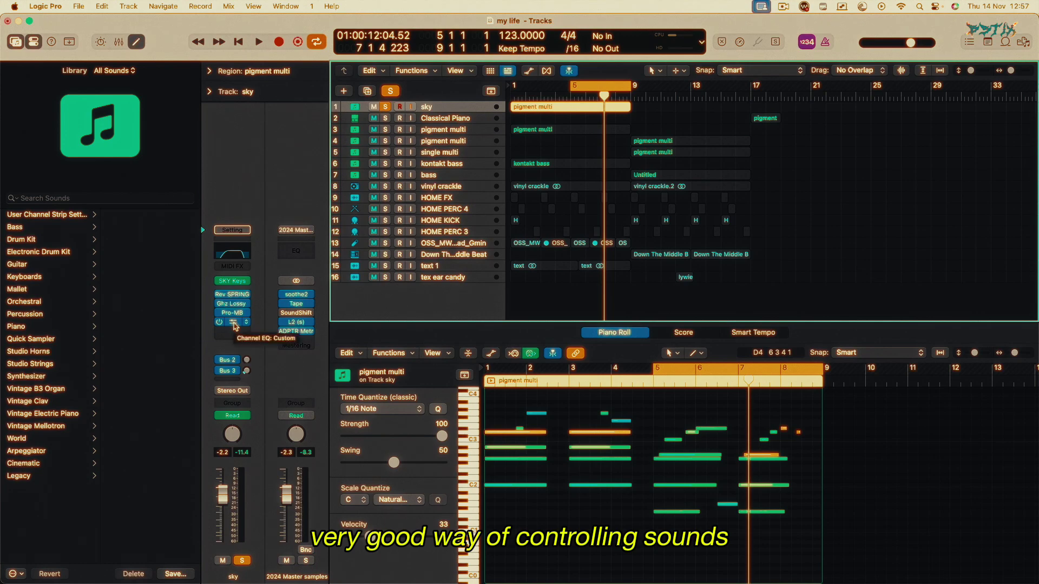
left_click(234, 323)
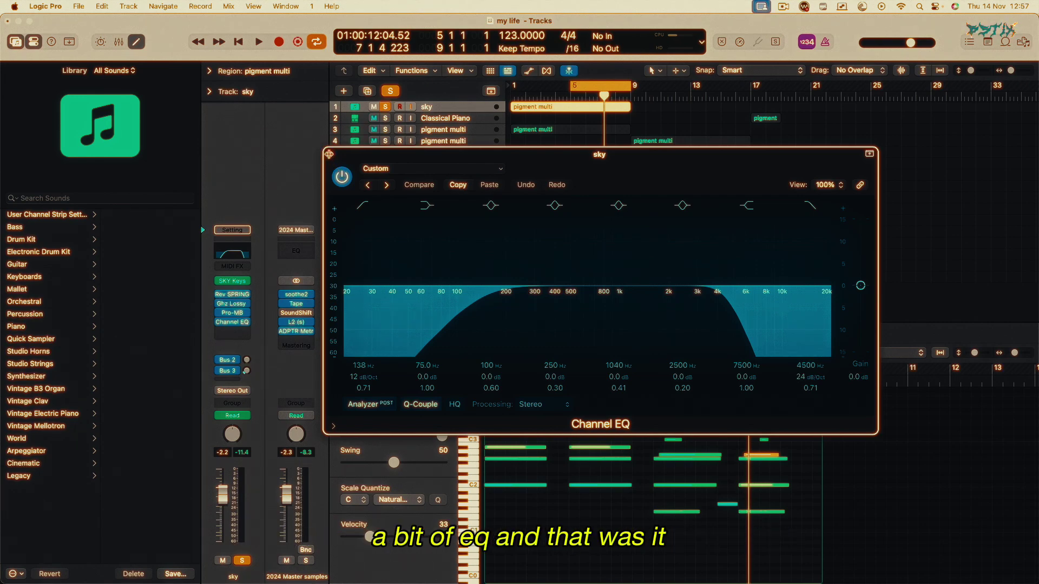
left_click(330, 157)
Step: Unsolo the sky track, and select and solo the pigment multi track on row 3
left_click(385, 107)
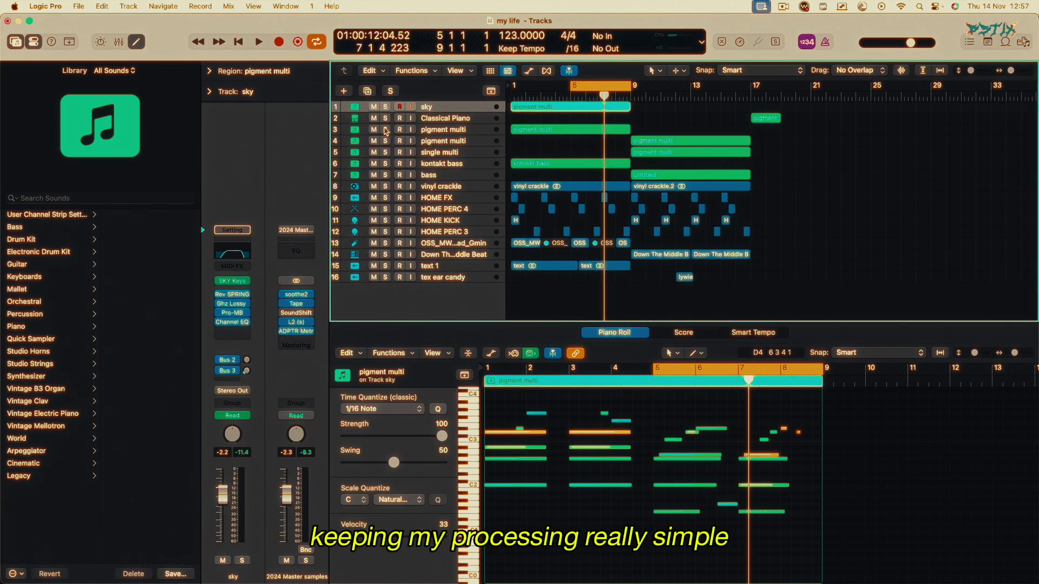
left_click(442, 130)
left_click(385, 130)
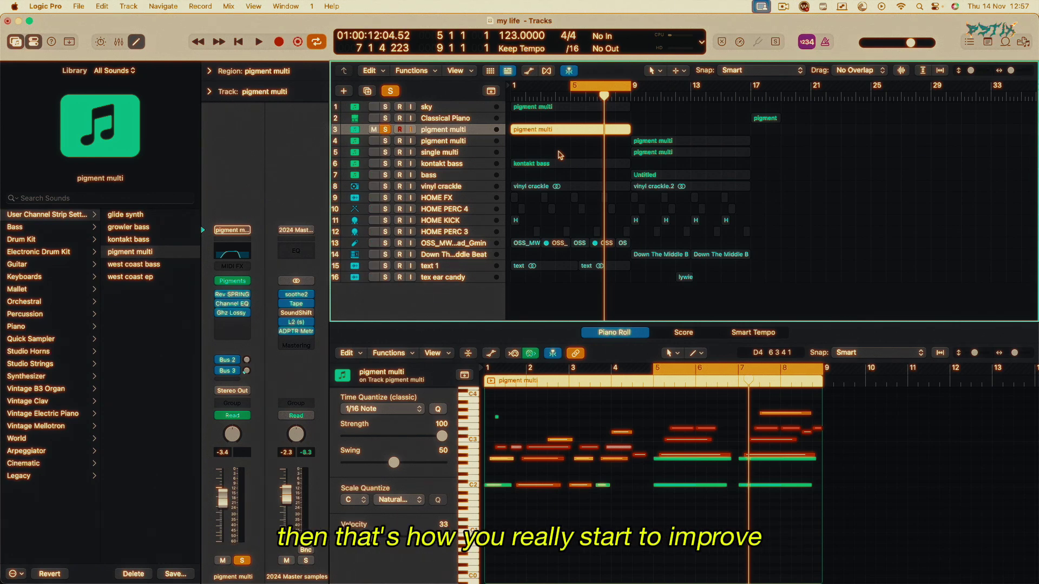
Step: Examine the samples in slots A to D of the Pigments instrument on the pigment multi track
left_click(232, 281)
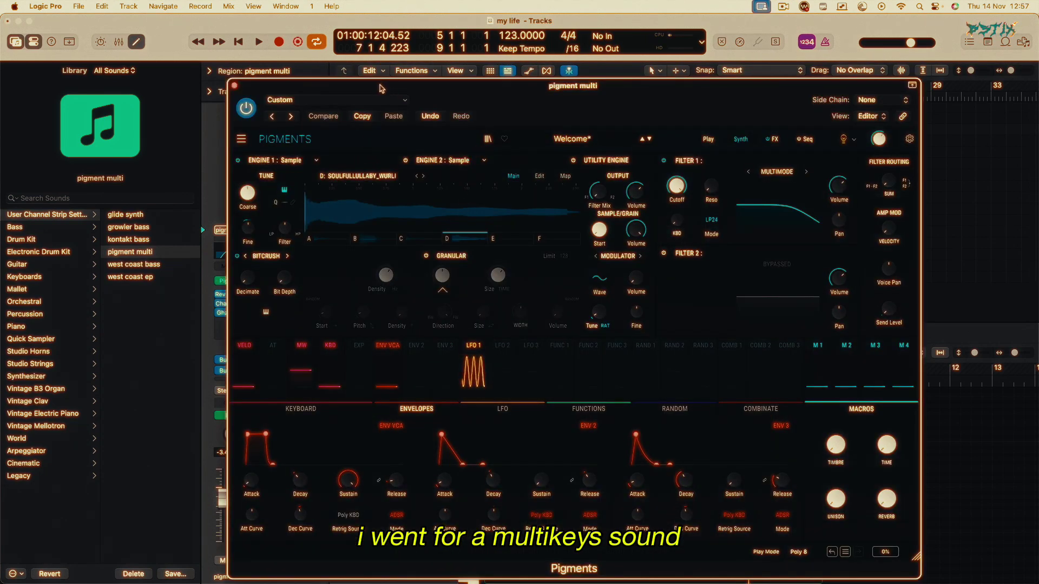
left_click(319, 238)
left_click(368, 240)
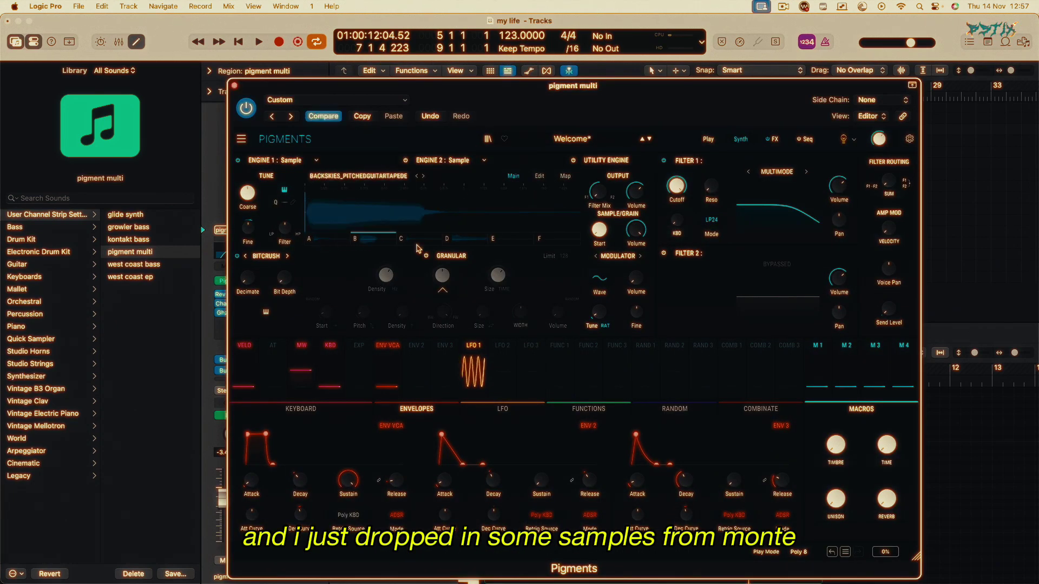
left_click(417, 240)
left_click(463, 240)
left_click(234, 86)
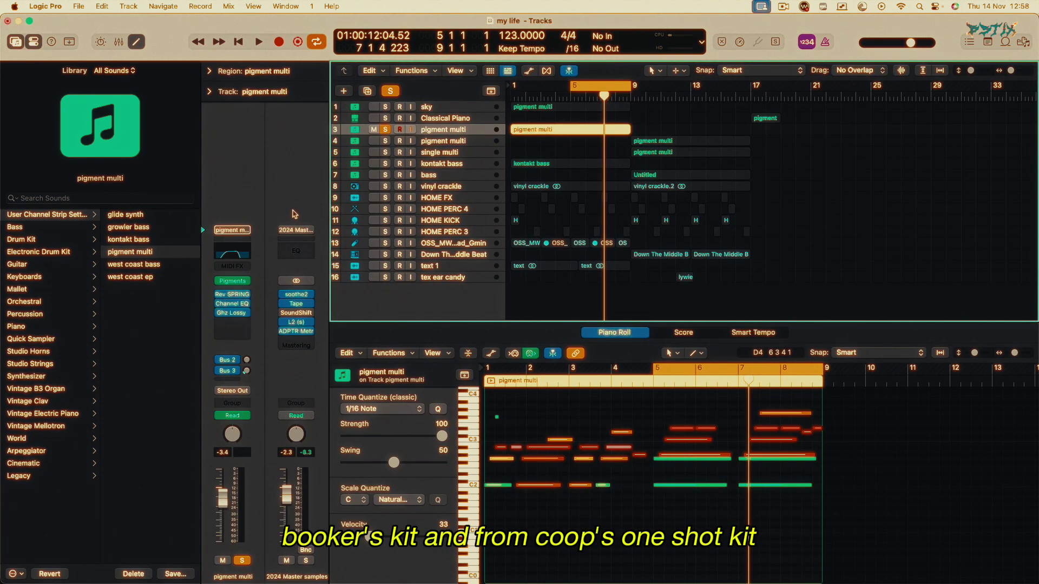
Step: Extend the cycle range to bars 1 to 9 and play the opening of the soloed pigment multi region
left_click_drag(573, 86, 509, 88)
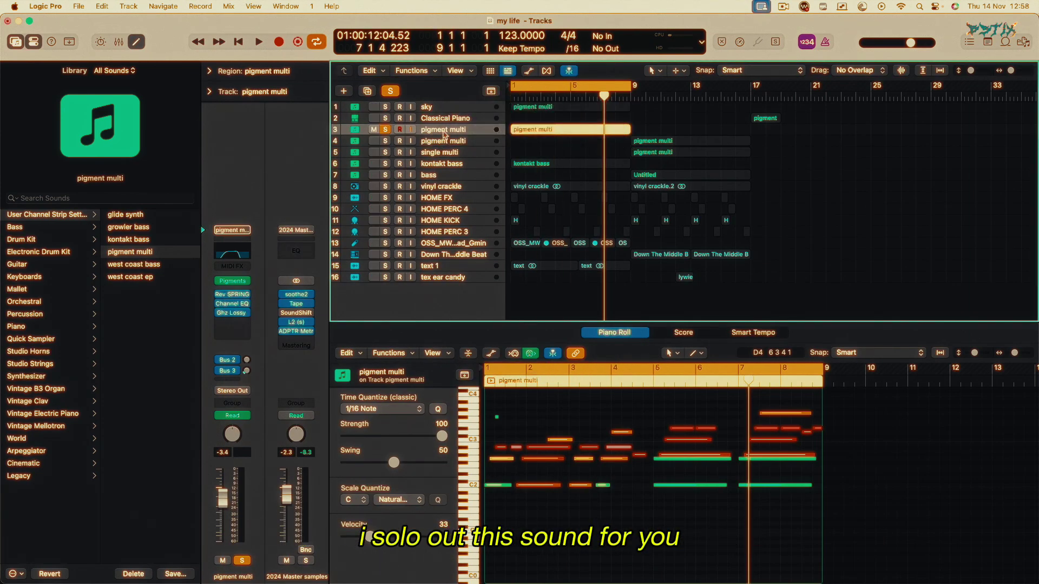
key("space")
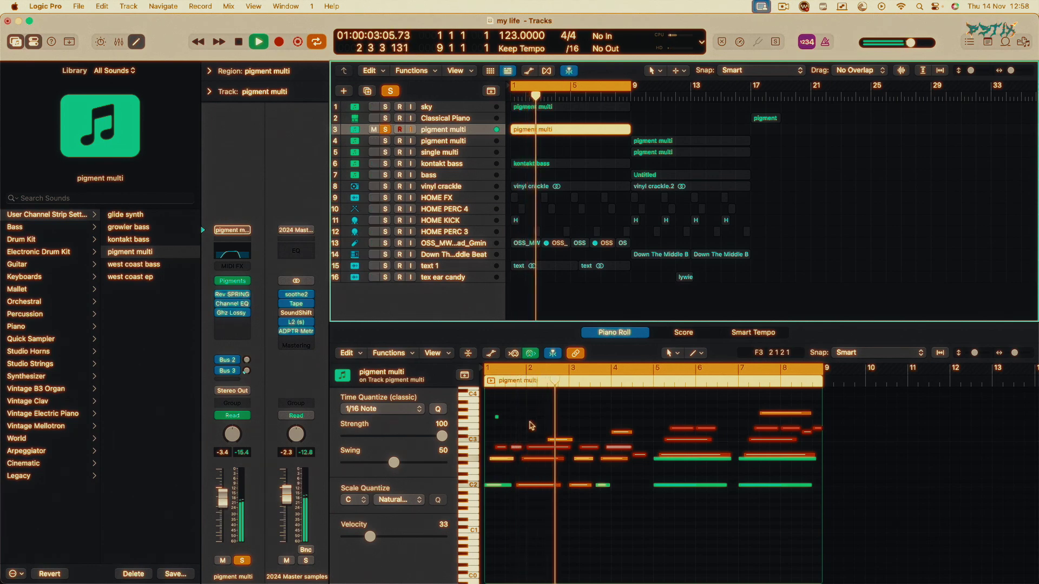
key("space")
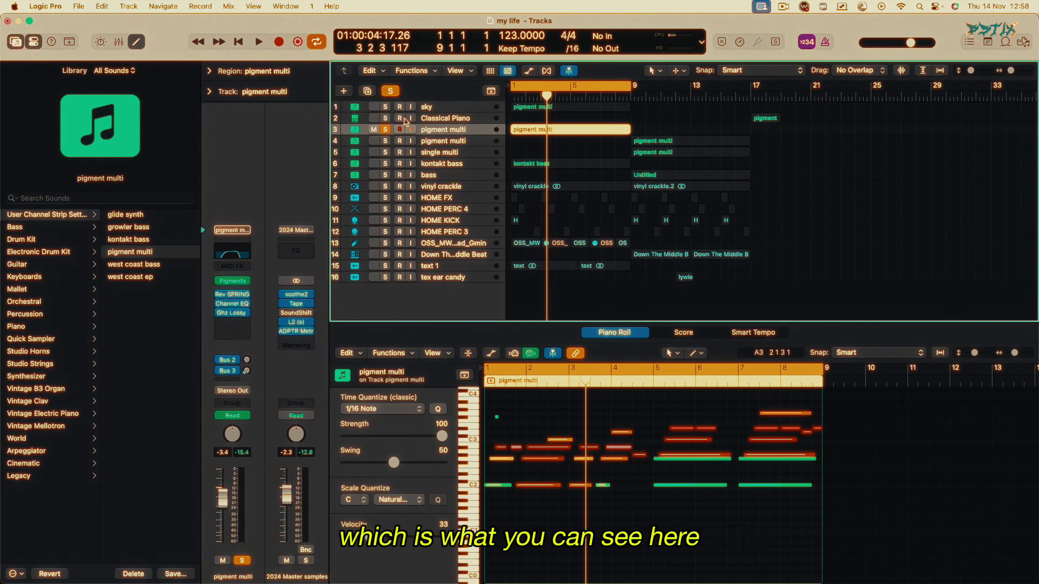
Step: Solo the sky track alongside pigment multi and play both together through bar 7
left_click(385, 107)
key("space")
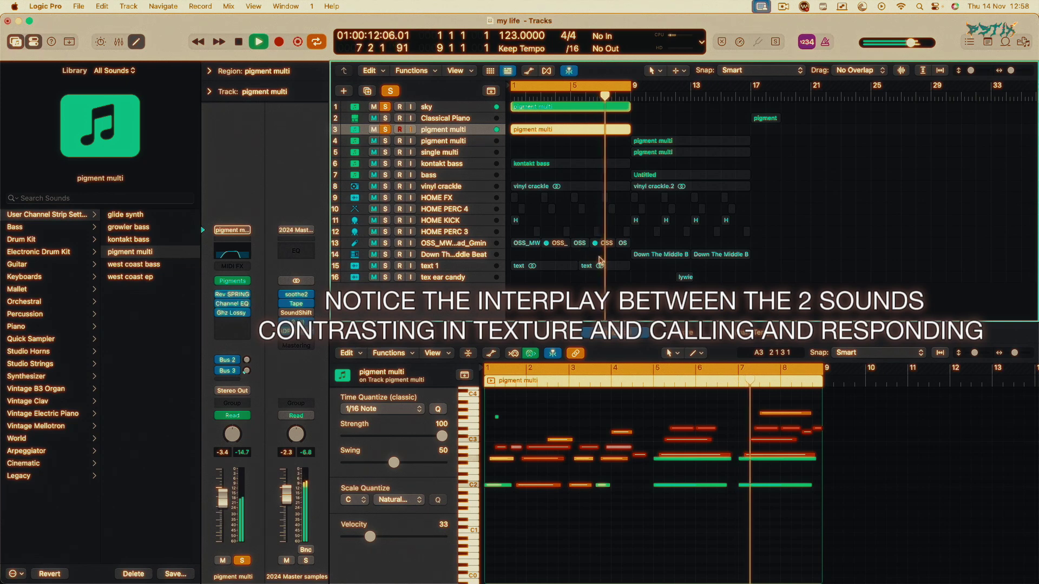
key("space")
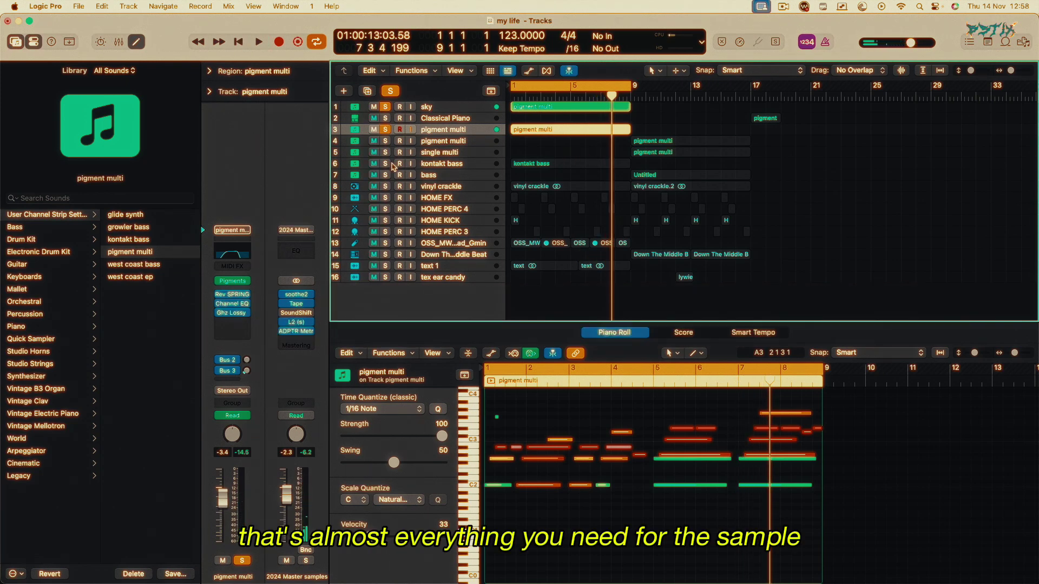
Step: Select the kontakt bass track, solo it on its own, and show the Bus 3 reverb channel it sends to
left_click(429, 165)
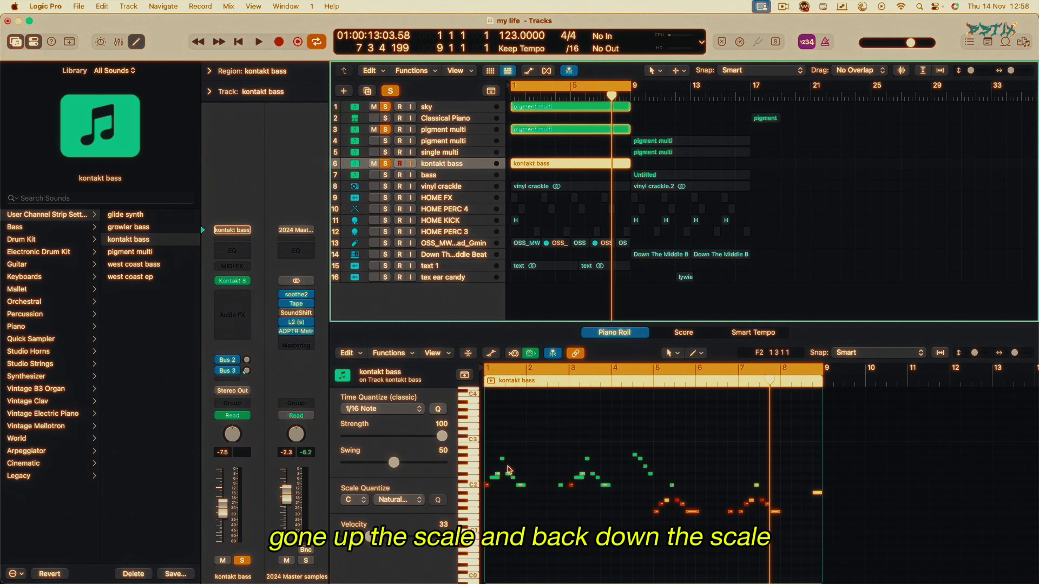
left_click(386, 107)
left_click(385, 129)
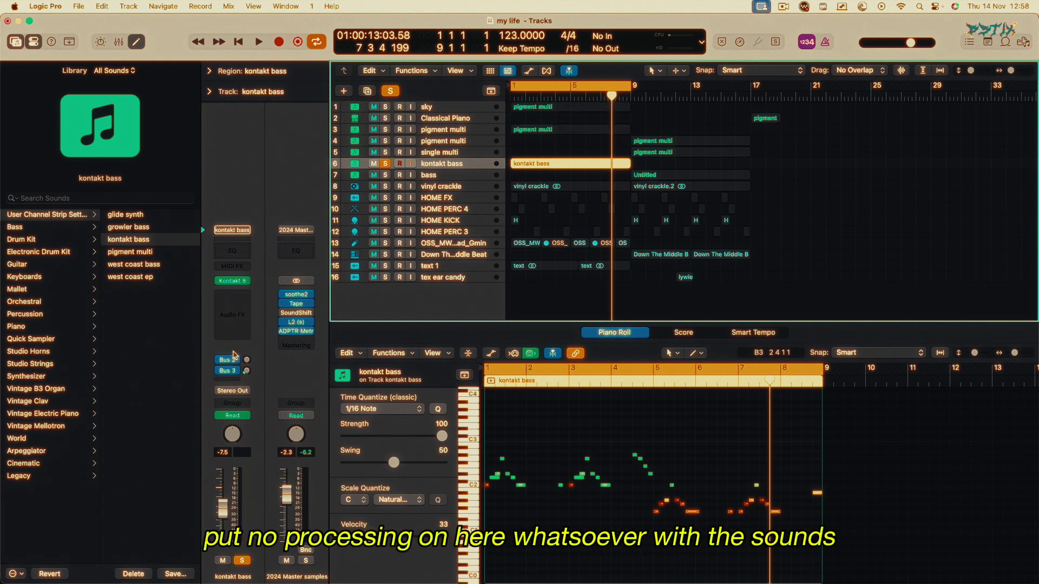
left_click(226, 371)
Step: Solo pigment multi and sky together with kontakt bass and play the three tracks into bar 6
left_click(385, 130)
key("space")
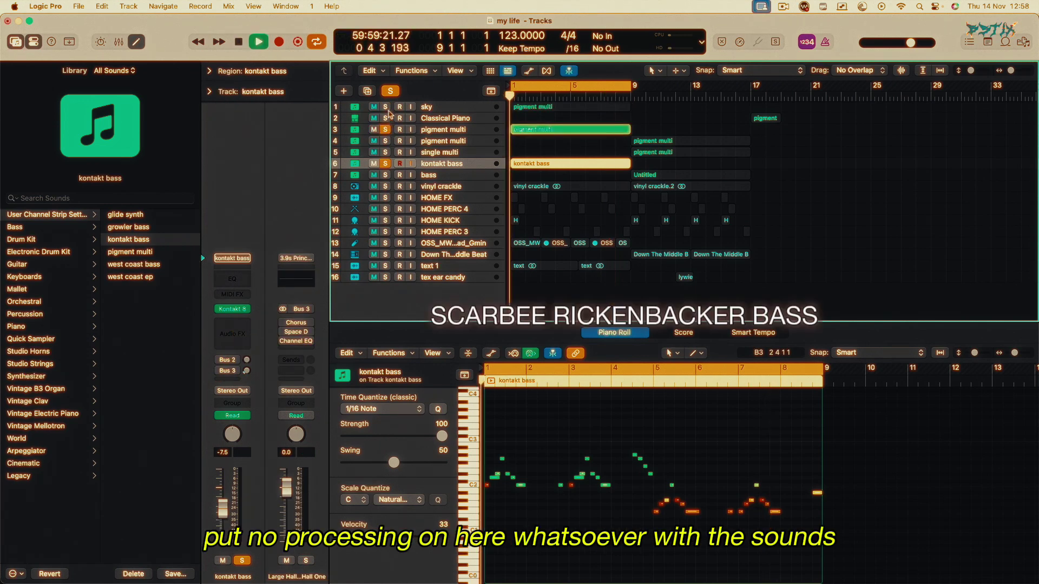
left_click(385, 106)
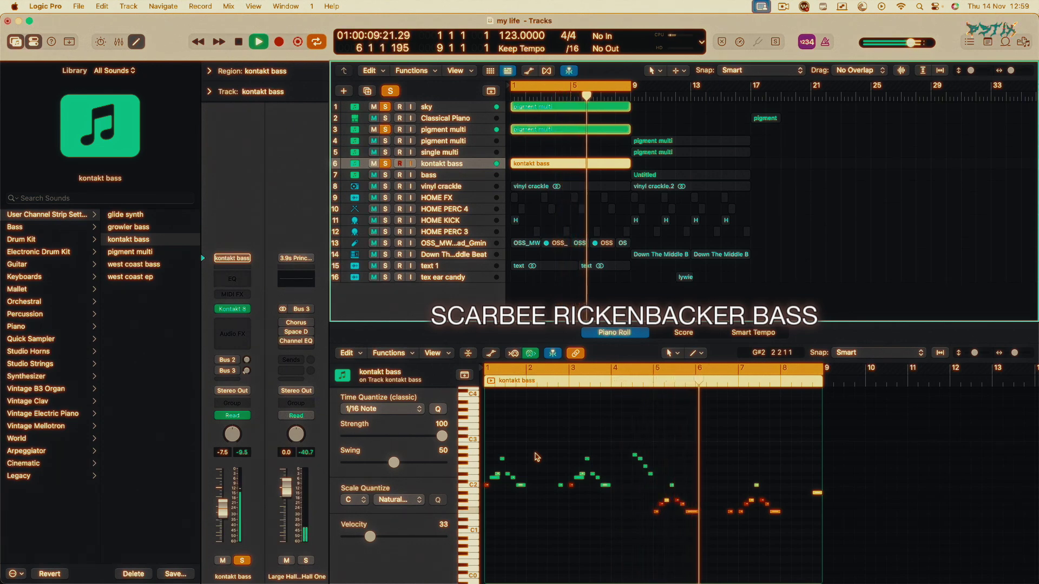
key("space")
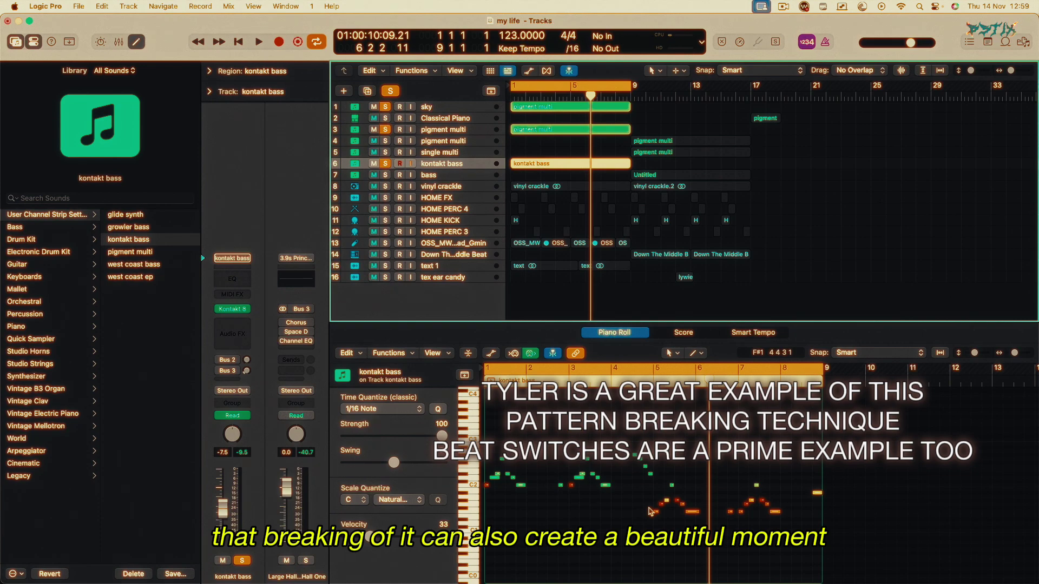
Step: Solo only the vinyl crackle, HOME FX, HOME PERC 4, HOME KICK, HOME PERC 3 and text 1 tracks
left_click(434, 187)
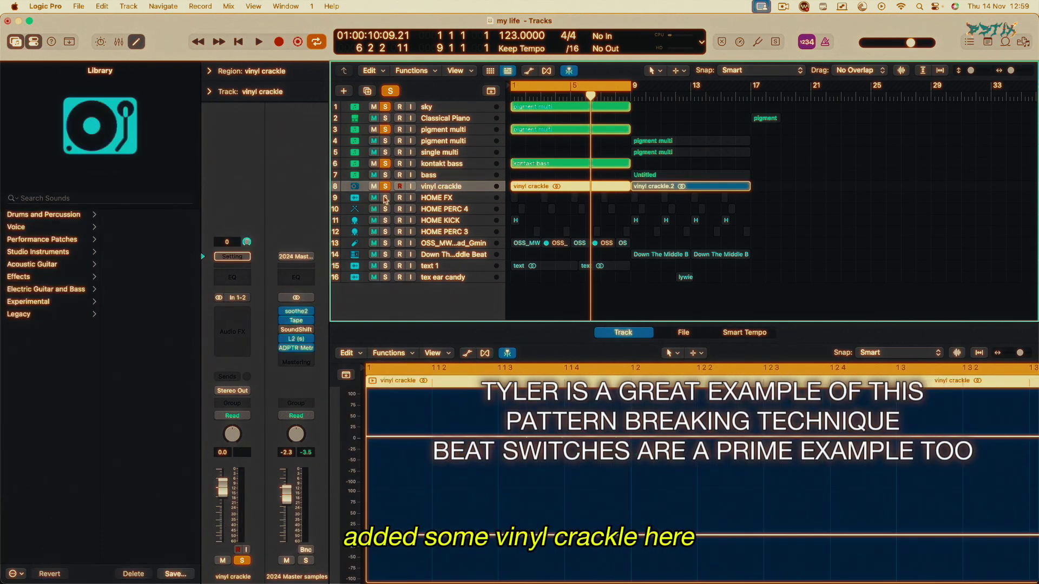
left_click_drag(385, 198, 385, 233)
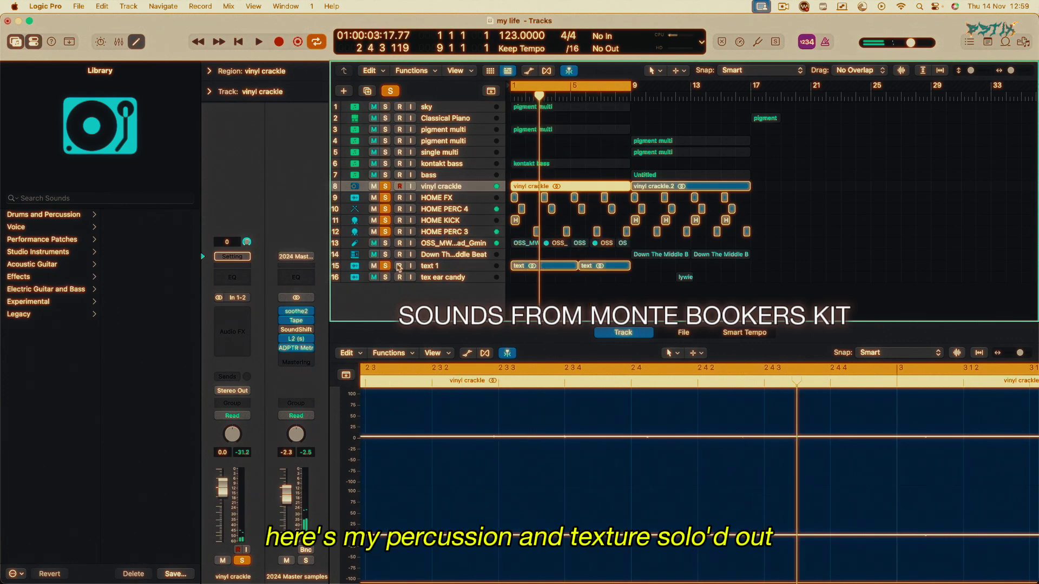
left_click(443, 266)
Step: Play the soloed percussion and texture tracks while looking over their regions, and stop in bar 7
key("space")
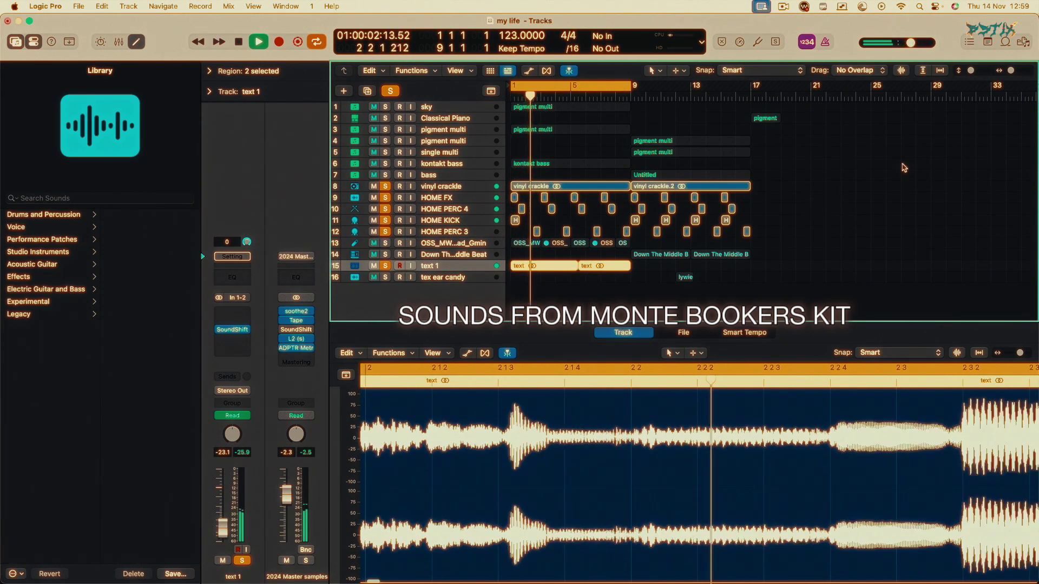
left_click_drag(971, 70, 975, 71)
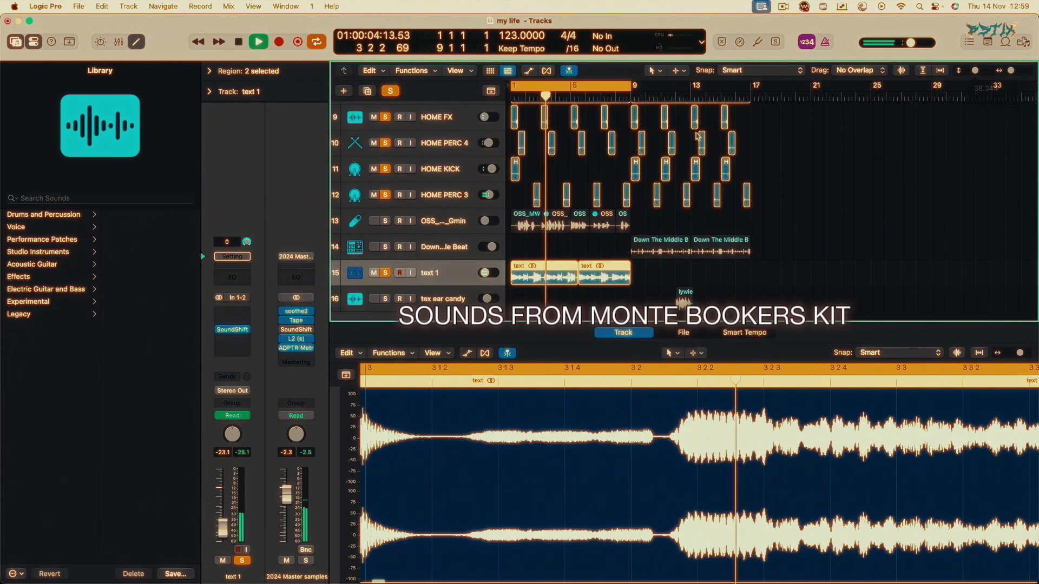
scroll(651, 145, "up", 3)
scroll(537, 204, "down", 2)
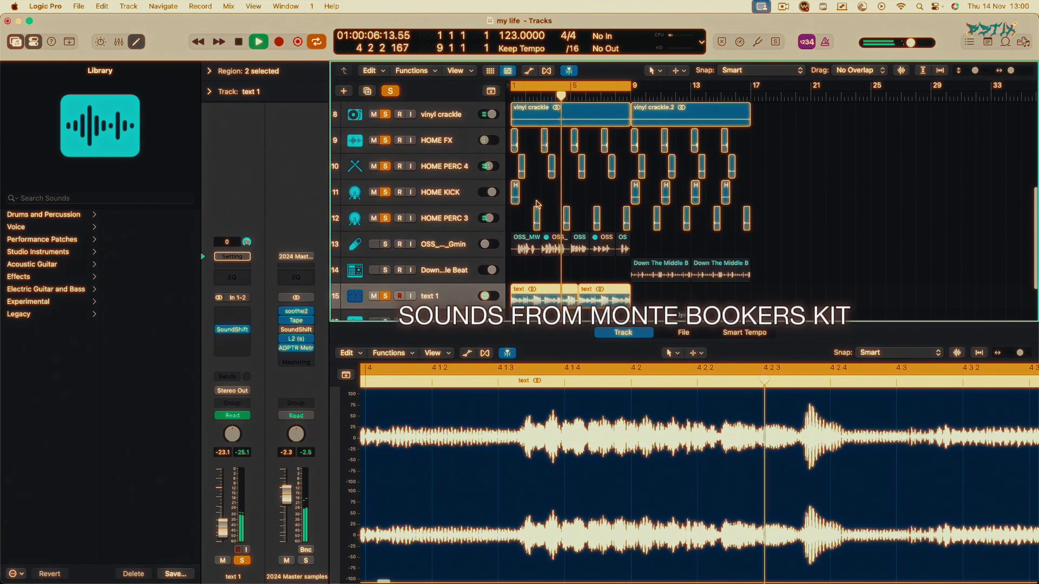
scroll(421, 244, "up", 1)
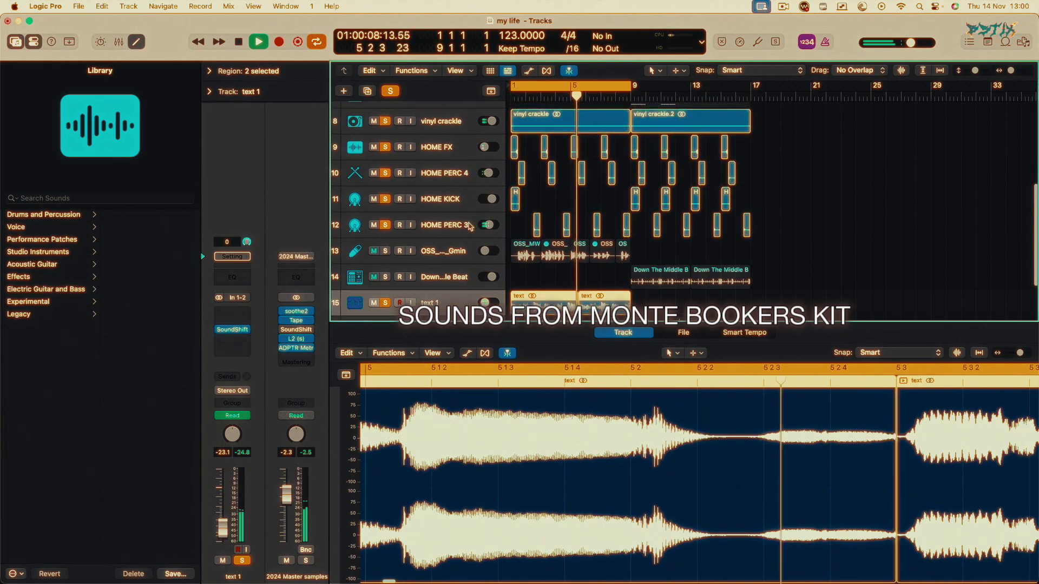
key("space")
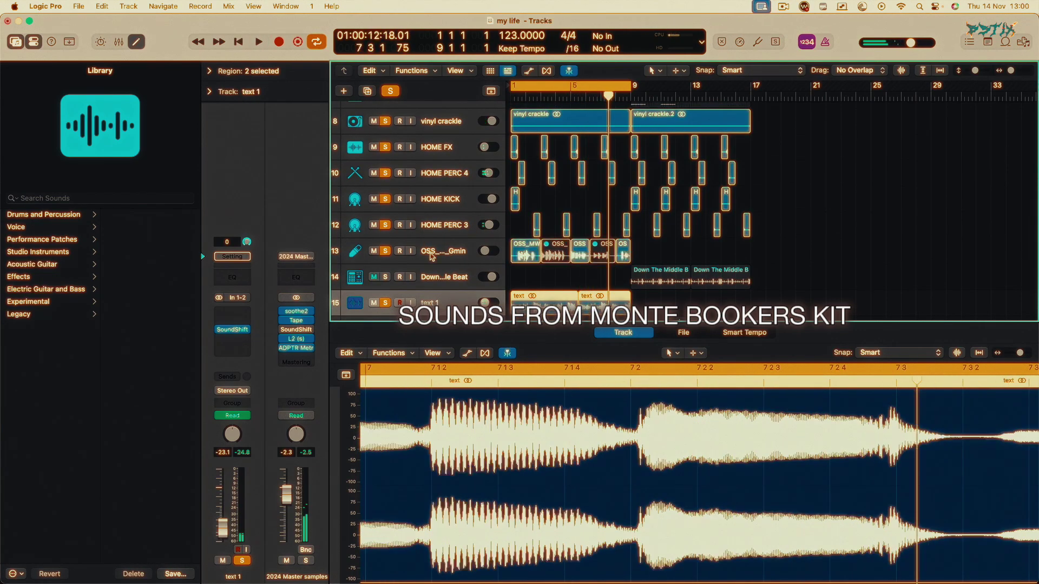
Step: Select the OSS vocal track and examine its AutoFilter and Phaser effects one after the other
left_click(432, 255)
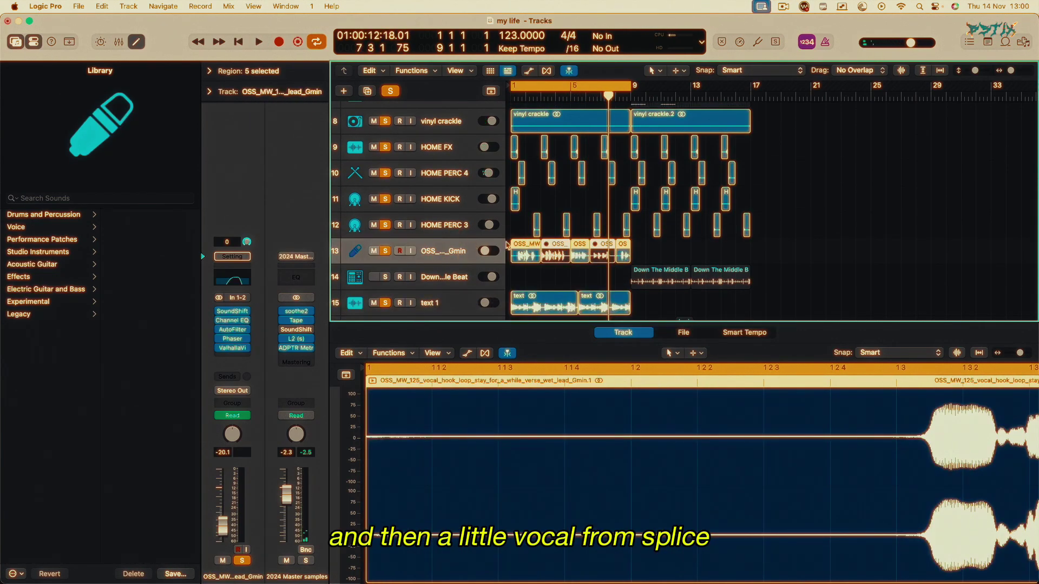
scroll(509, 246, "up", 3)
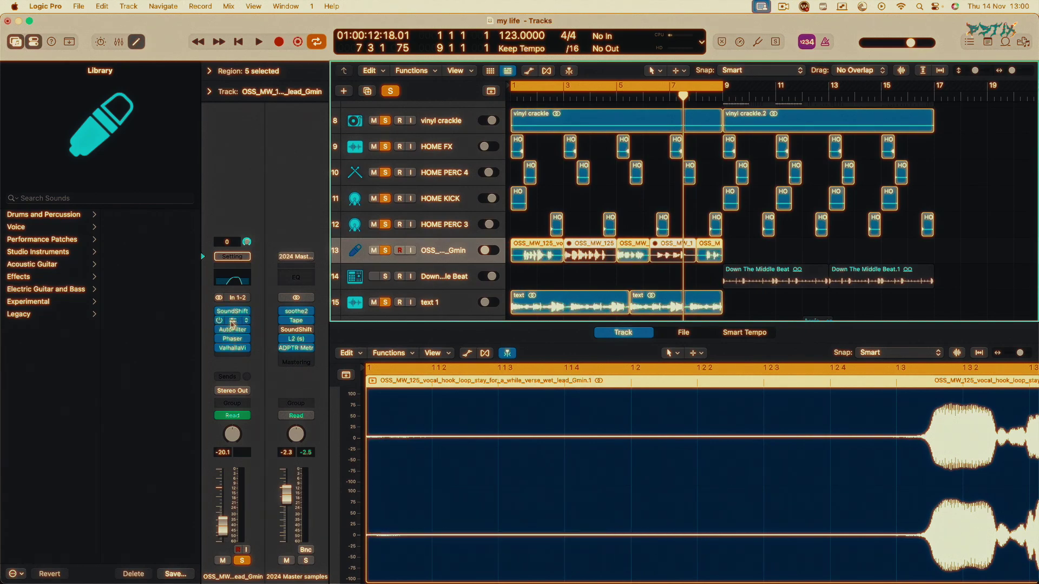
left_click(232, 329)
left_click(332, 153)
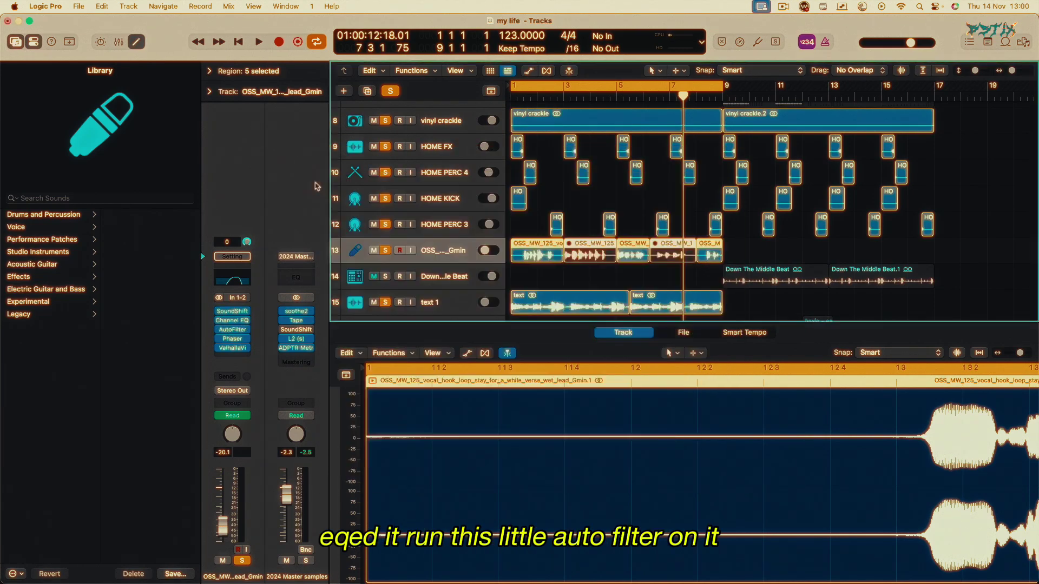
left_click(232, 339)
left_click(331, 155)
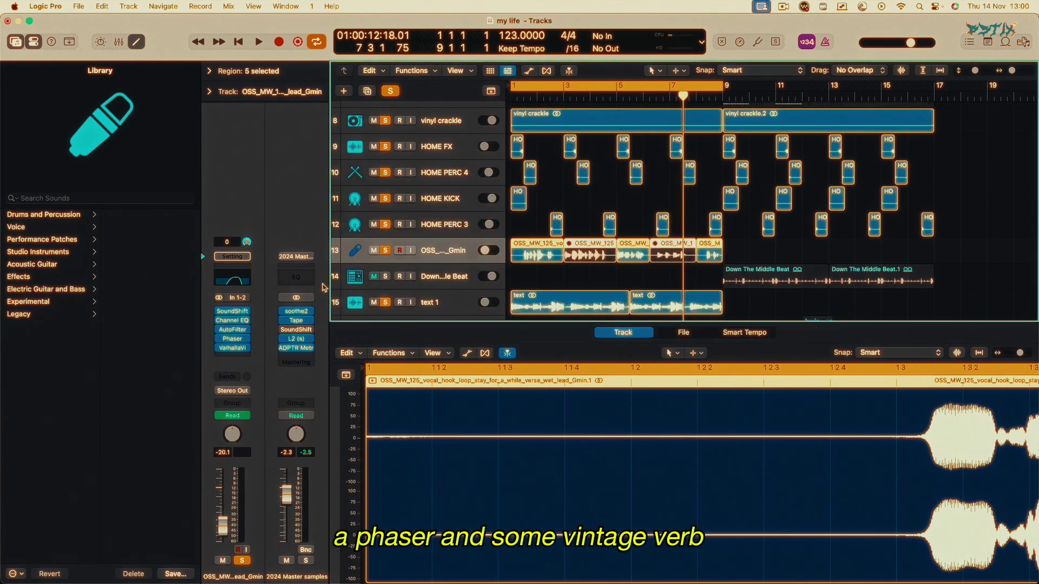
Step: Play the soloed vocal, percussion and texture tracks from the start of the project and stop in bar 6
key("Return")
key("space")
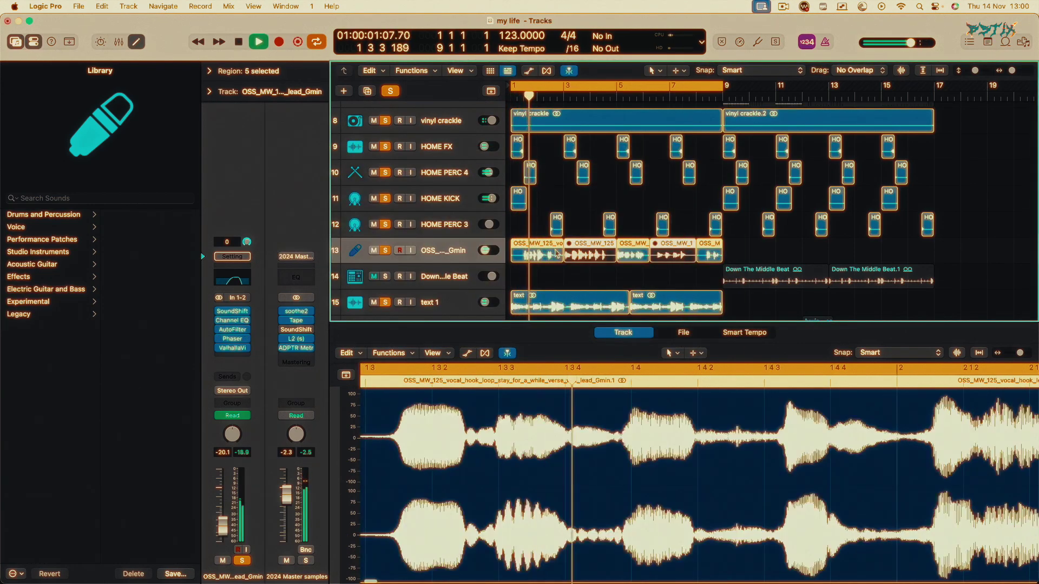
key("super+Left")
key("super+Left")
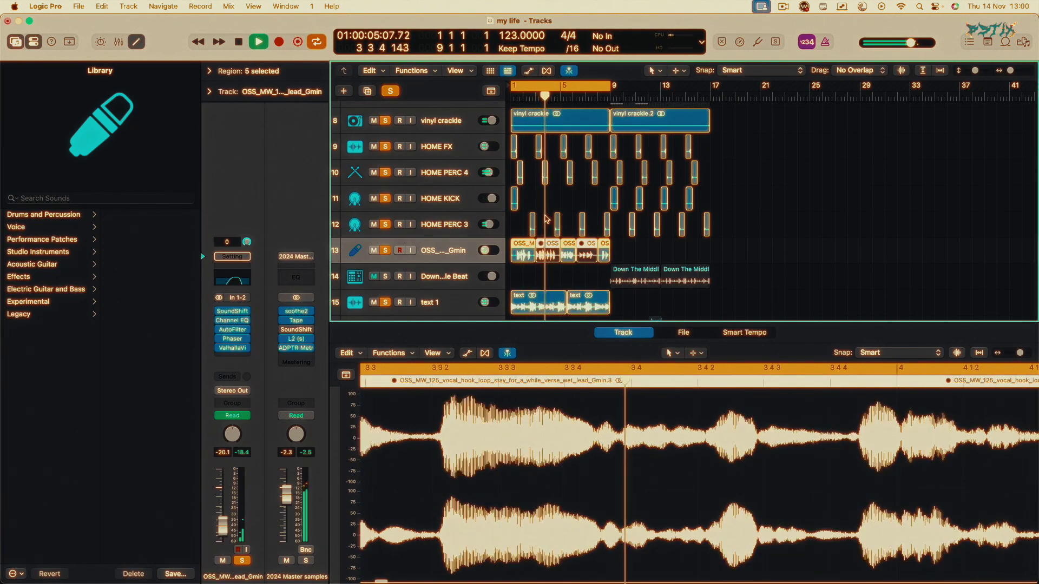
key("space")
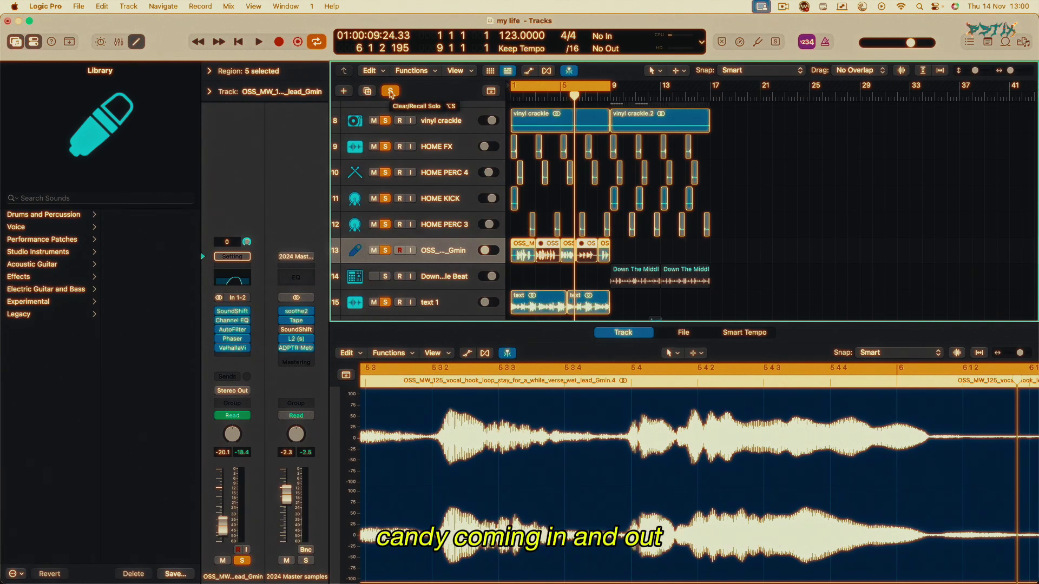
Step: Clear all track solos and move the cycle range to bars 9 to 17
left_click(390, 91)
left_click(615, 90)
left_click_drag(615, 90, 710, 90)
scroll(704, 216, "up", 5)
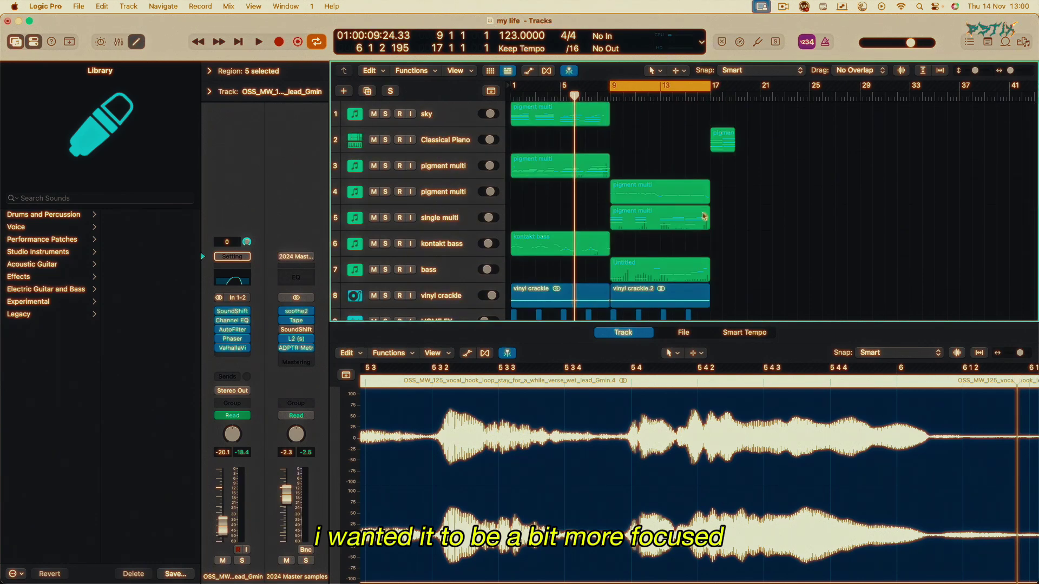
Step: Select the pigment multi region at bars 9 to 17 on track 4 and show its notes in the Piano Roll
left_click(651, 187)
key("e")
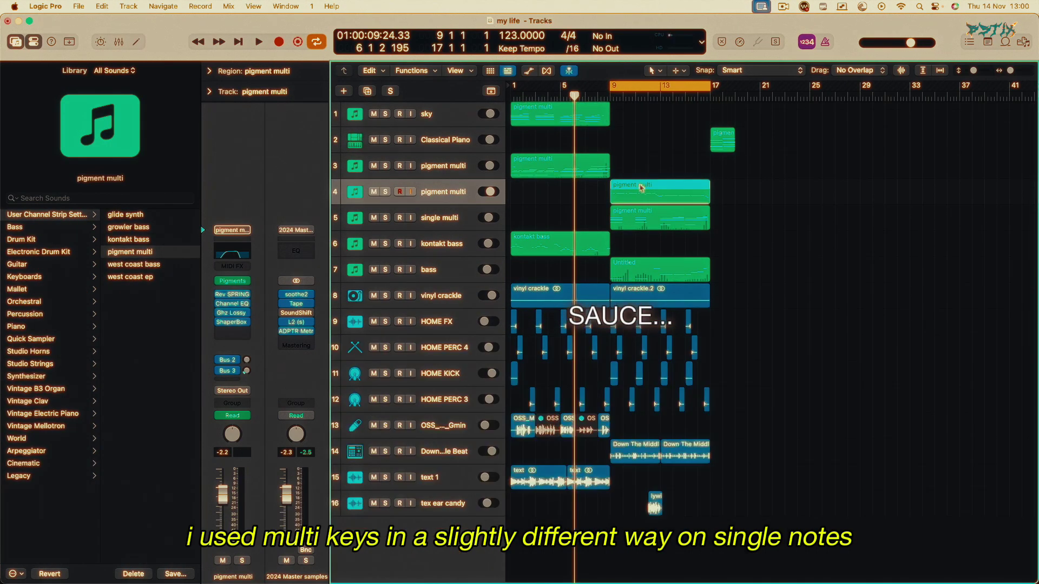
key("e")
key("e")
key("e")
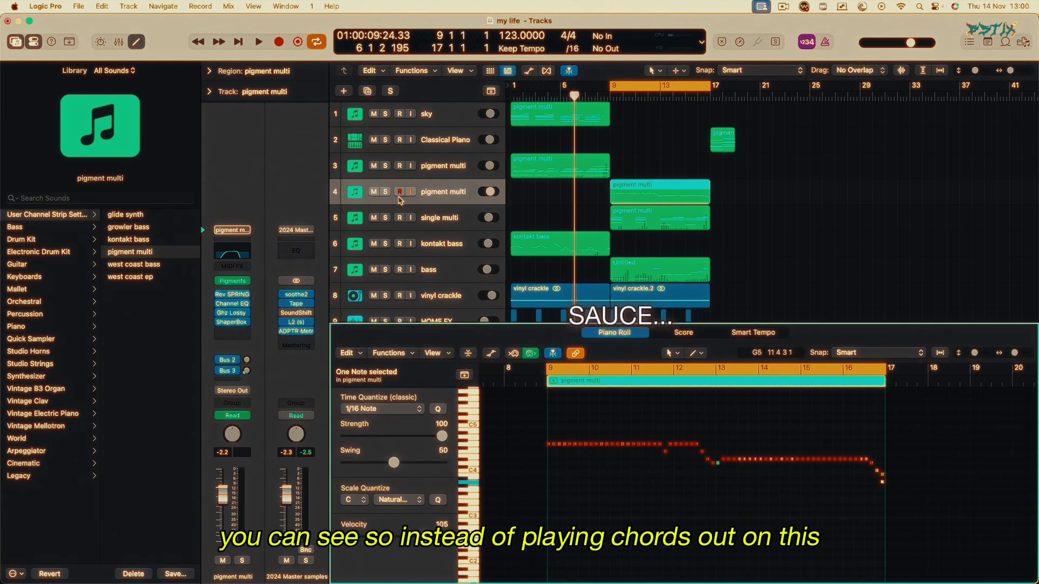
Step: Solo the track 4 pigment multi and play it from bar 9, stopping in bar 10
left_click(386, 192)
key("space")
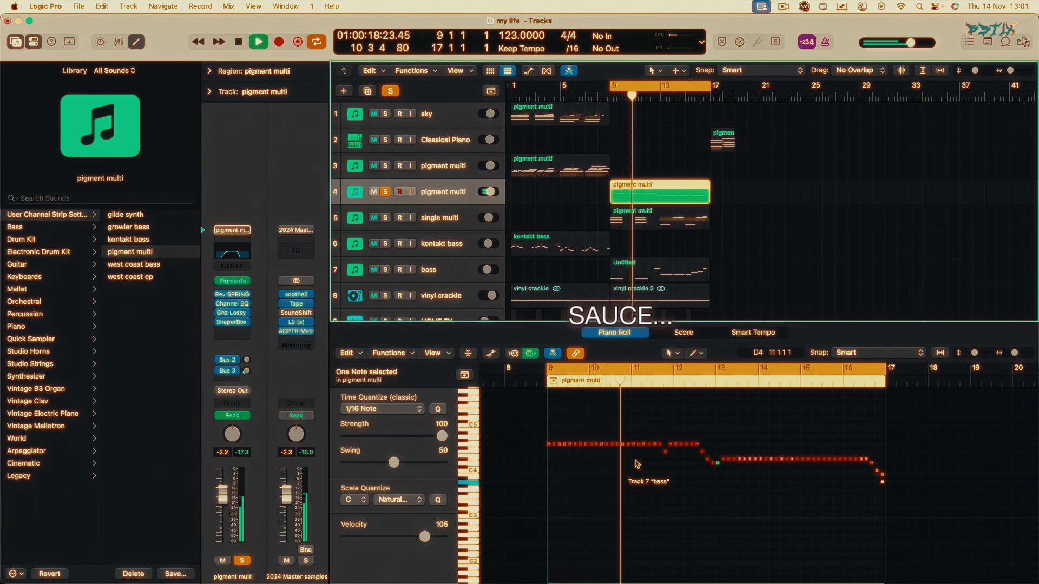
key("space")
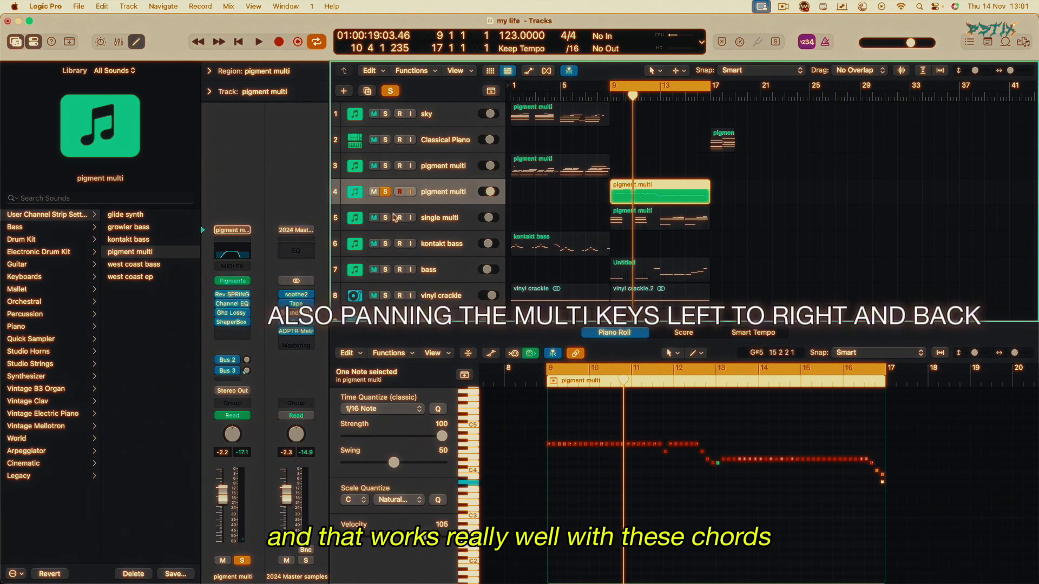
Step: Select and solo the single multi track, play it with the soloed pigment multi until bar 13, and examine its chord notes
left_click(440, 218)
key("space")
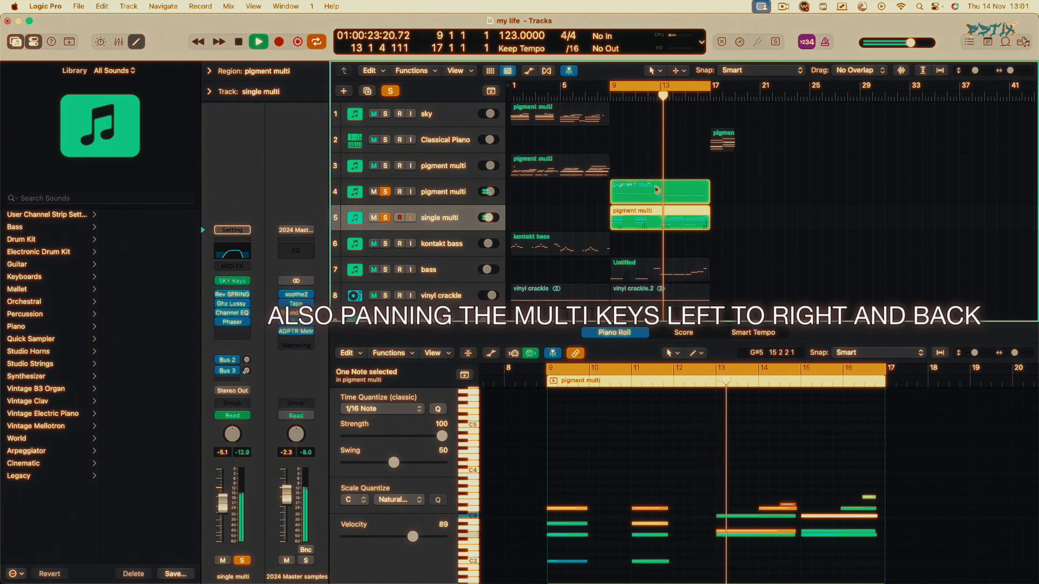
key("space")
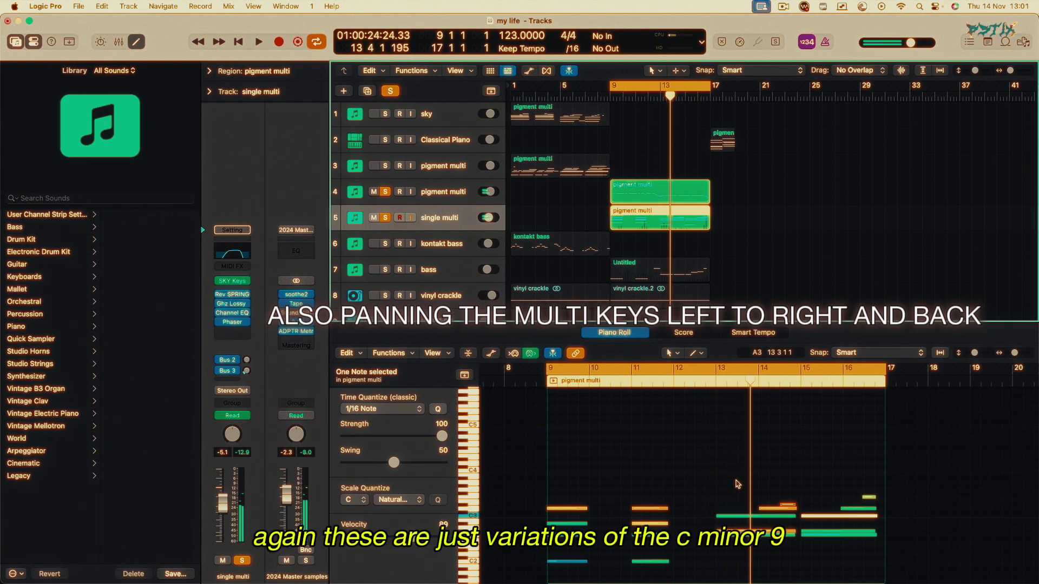
scroll(736, 484, "down", 5)
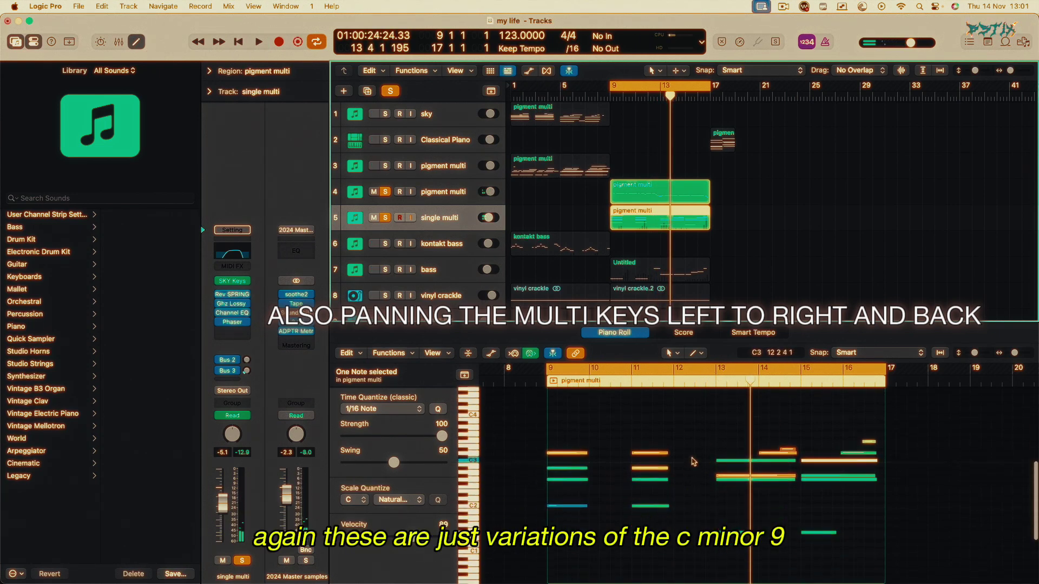
scroll(487, 233, "down", 2)
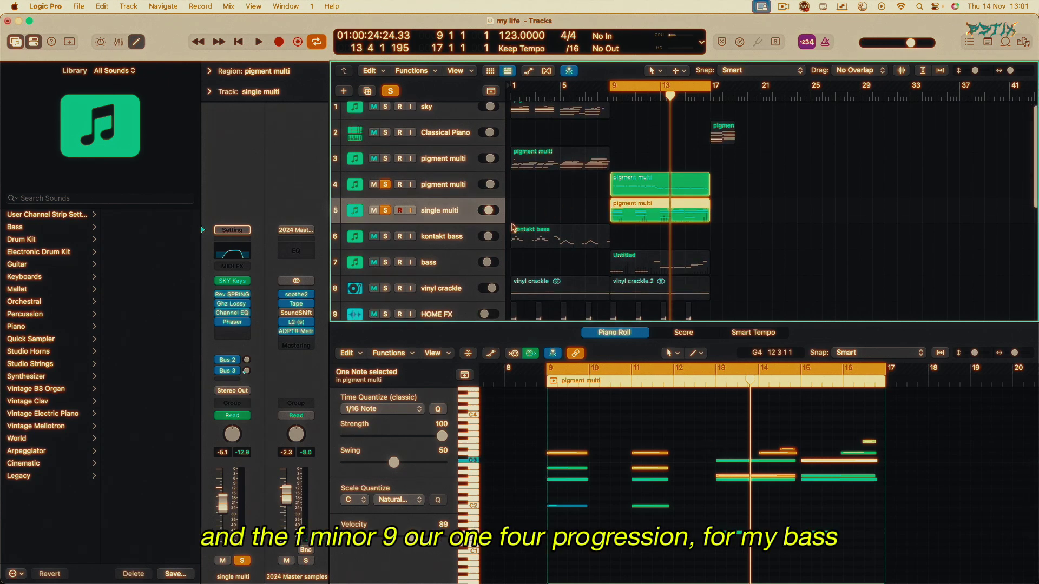
Step: Select and solo the bass track with the growler bass patch, then play it with both soloed keys tracks until bar 11
left_click(435, 253)
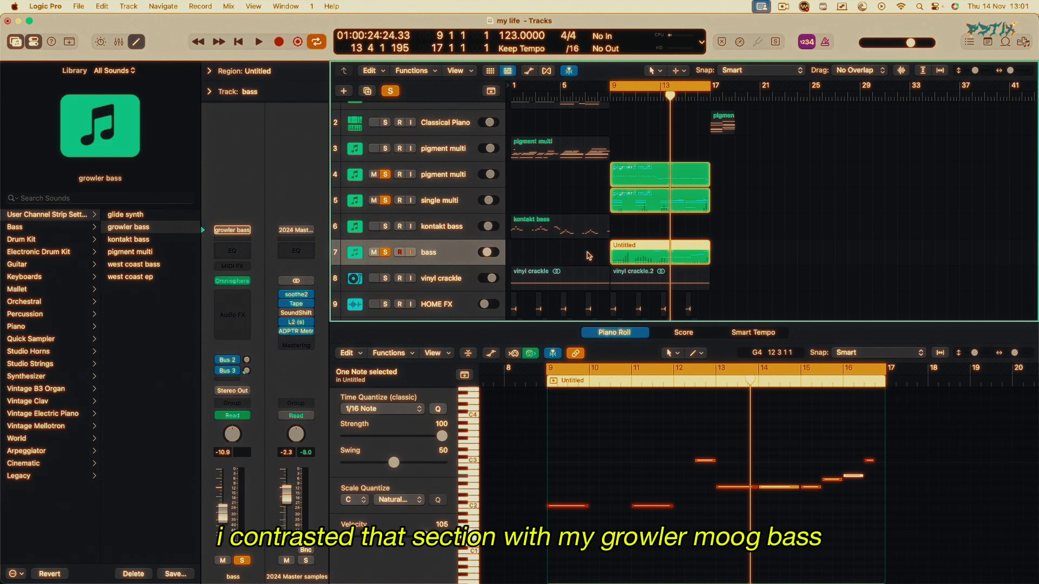
key("space")
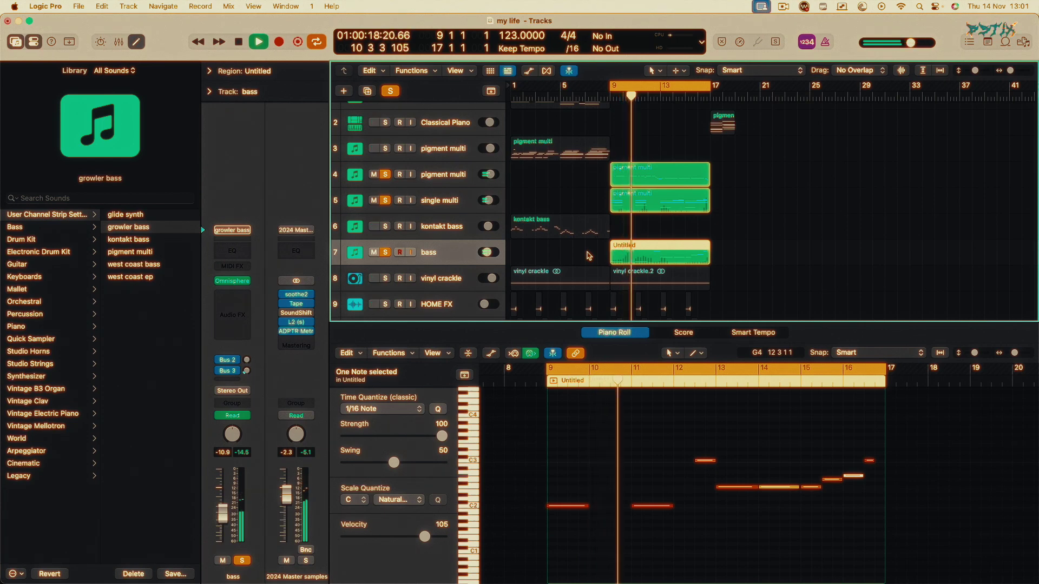
scroll(588, 255, "down", 1)
key("space")
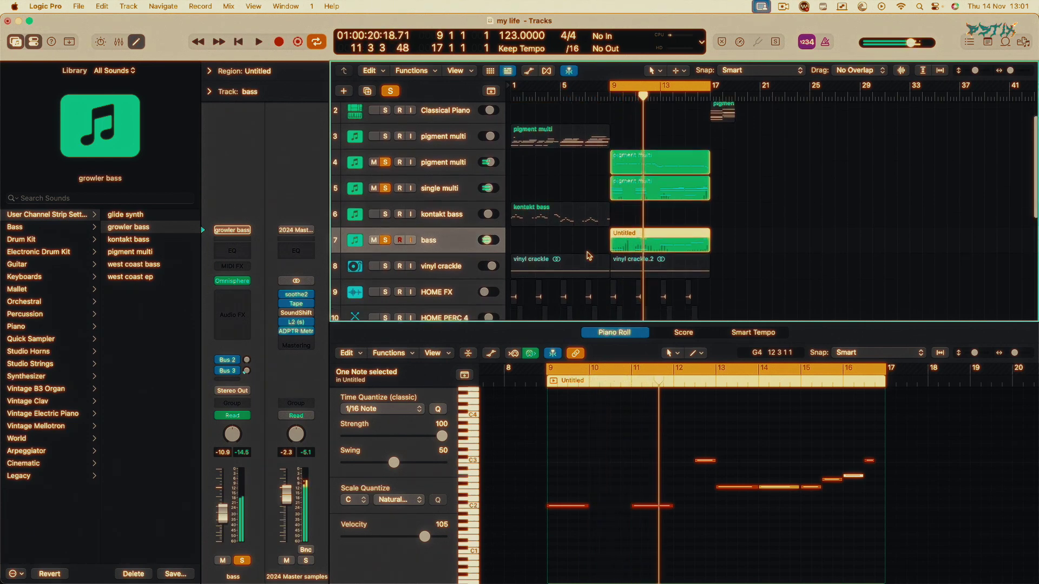
Step: Add the vinyl crackle, HOME FX, HOME PERC 4, HOME KICK and HOME PERC 3 tracks to the solo group
scroll(589, 255, "down", 2)
left_click(388, 231)
scroll(390, 231, "down", 3)
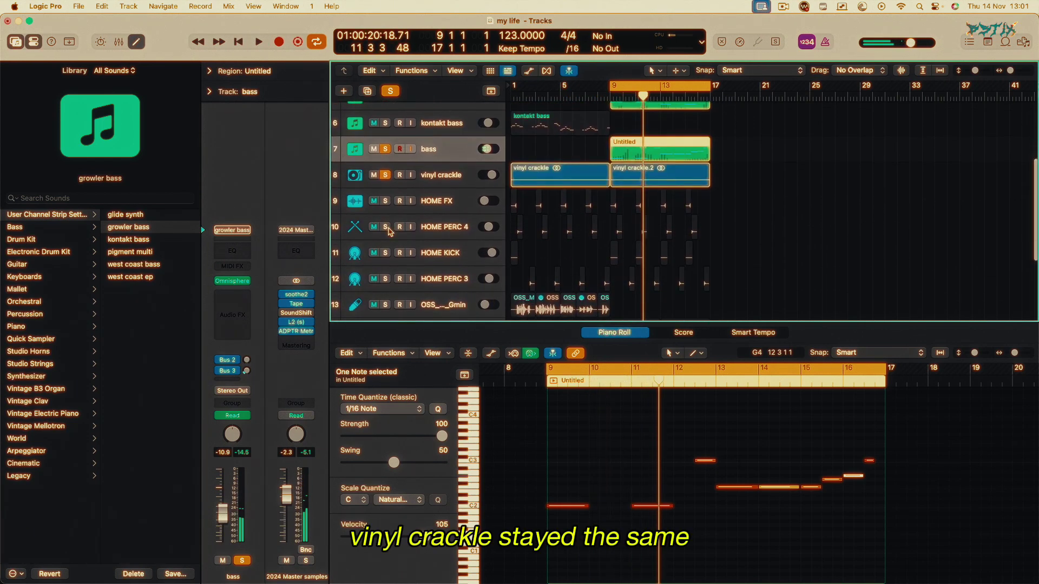
scroll(386, 195, "down", 2)
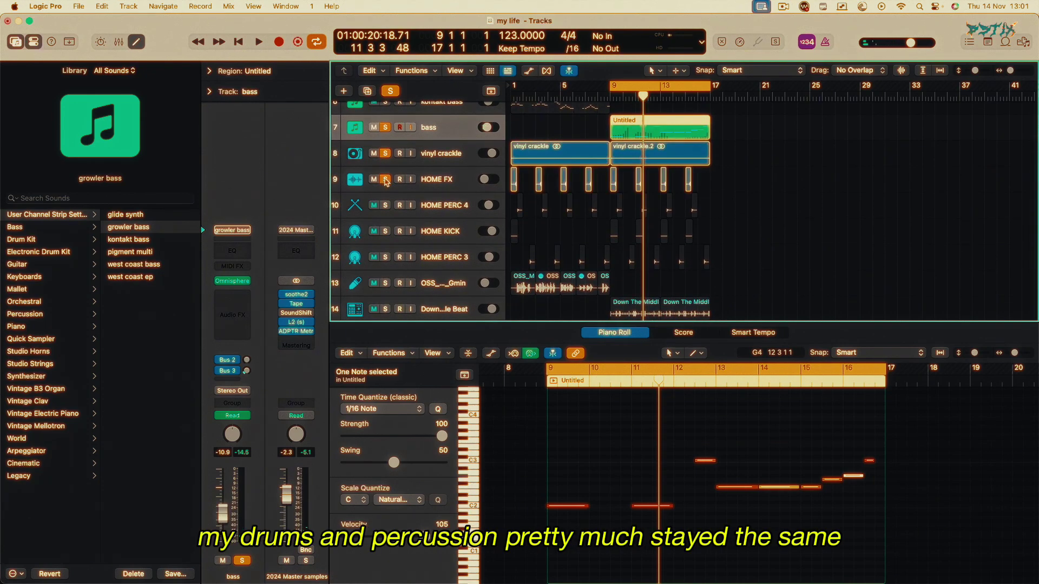
left_click_drag(386, 182, 383, 243)
scroll(401, 246, "down", 4)
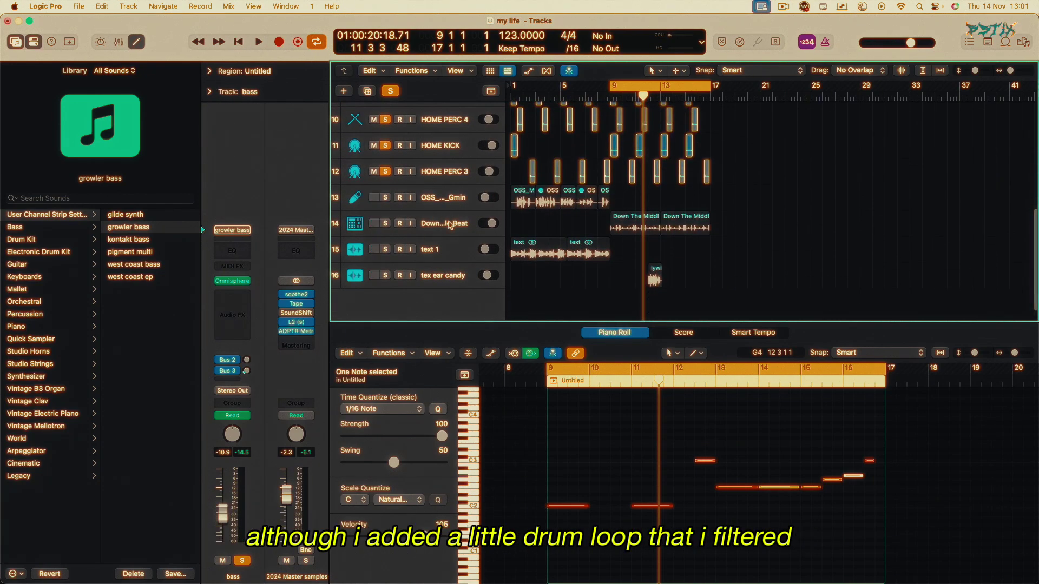
Step: Select and solo the Down The Middle Beat track, then play the soloed tracks from bar 9 and stop in bar 11
left_click(449, 224)
left_click(386, 224)
key("space")
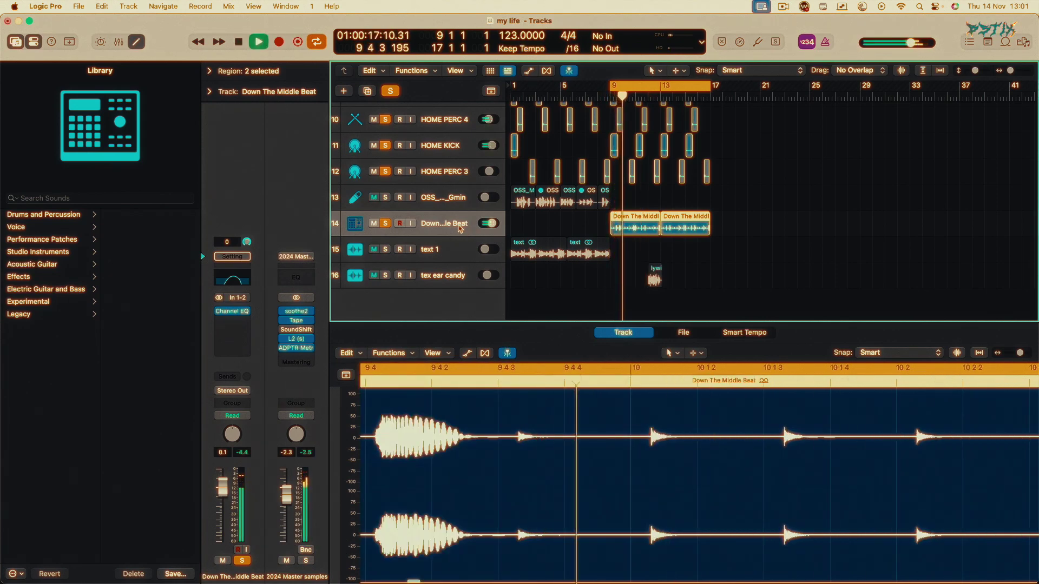
scroll(460, 227, "up", 1)
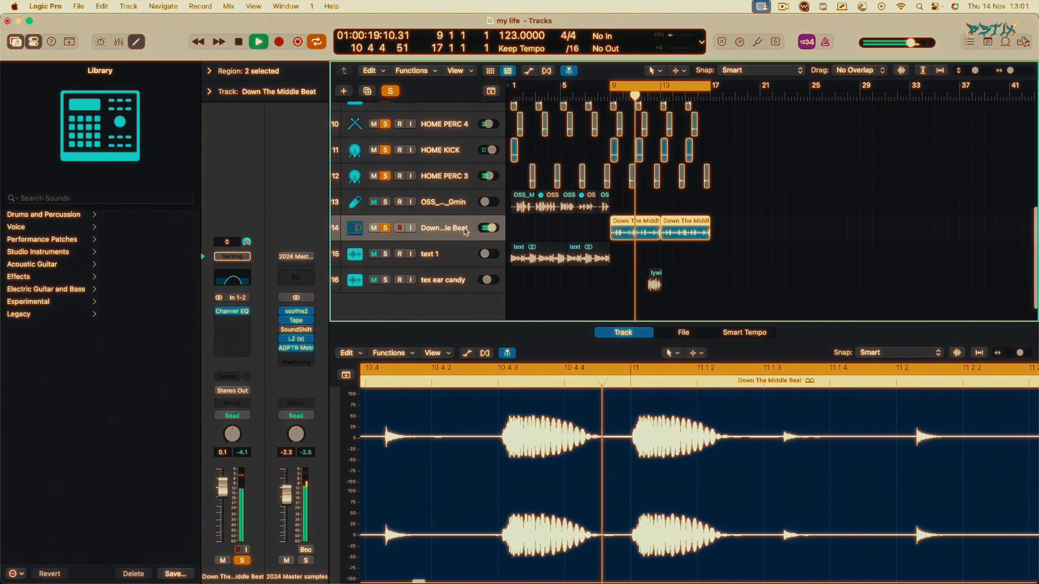
key("space")
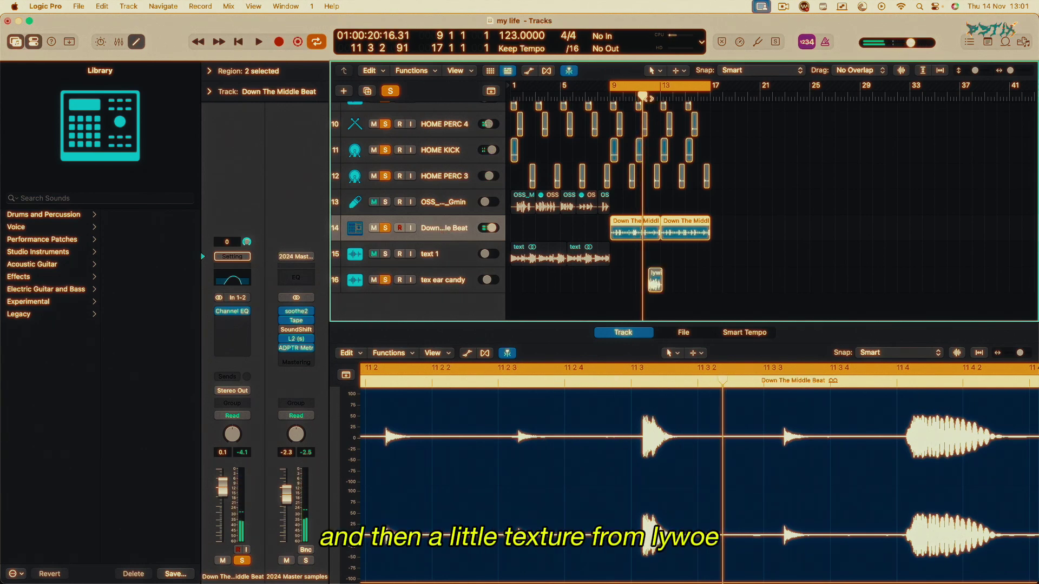
Step: Resume playback from bar 11 with the tex ear candy texture soloed as well, looking over all the soloed tracks
key("space")
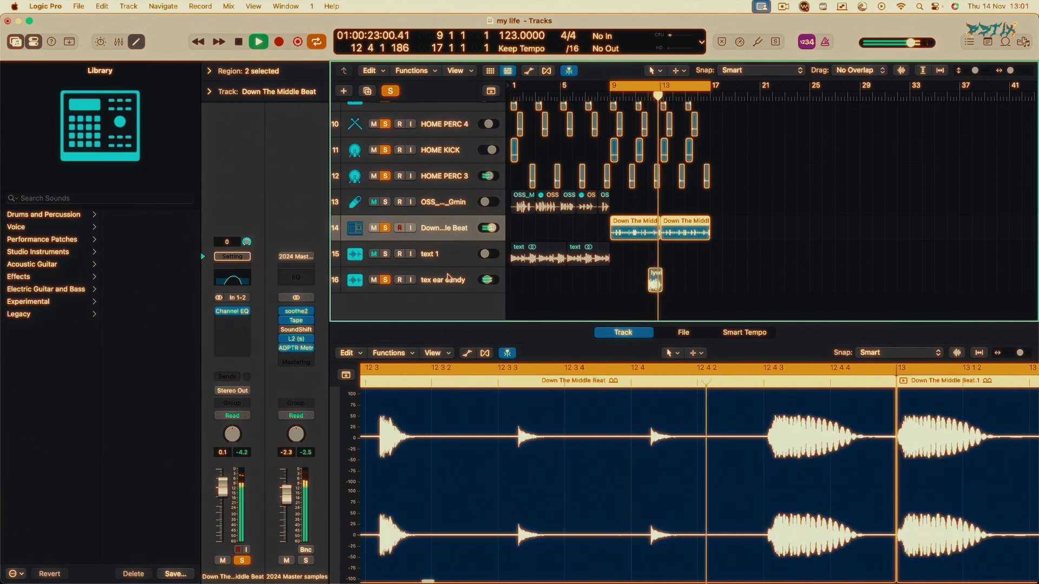
scroll(470, 280, "up", 10)
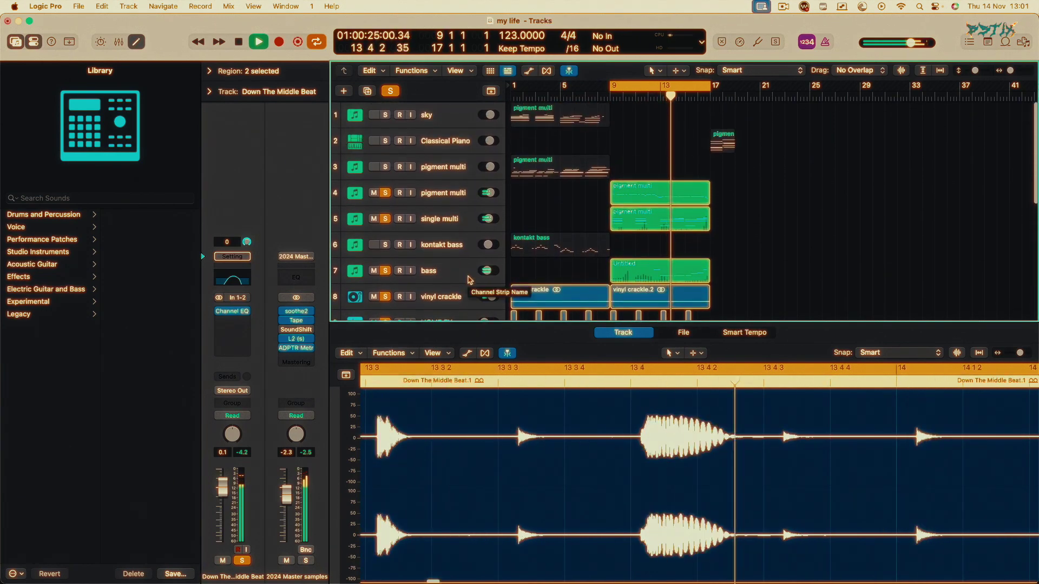
scroll(469, 280, "down", 8)
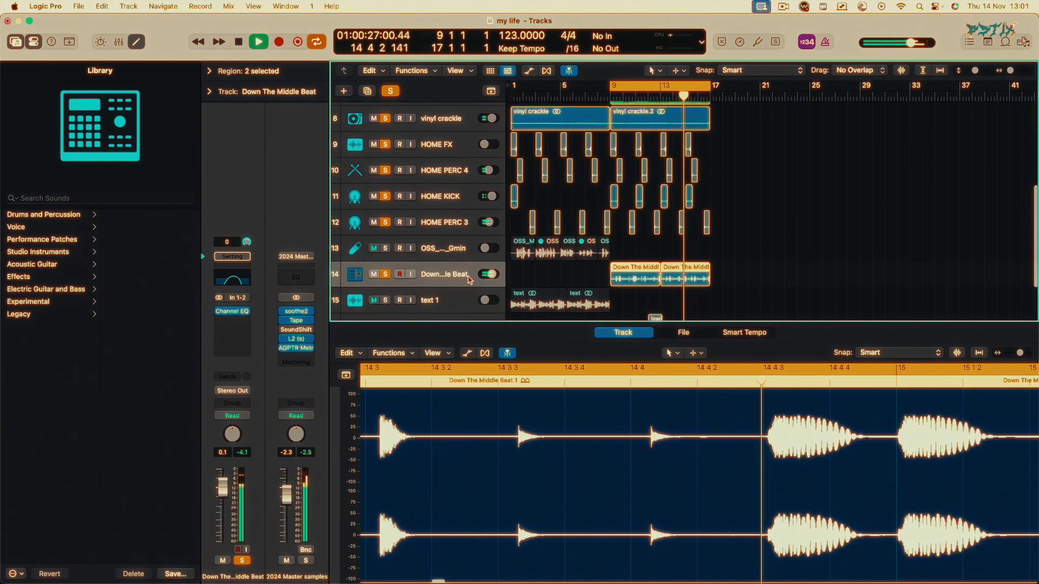